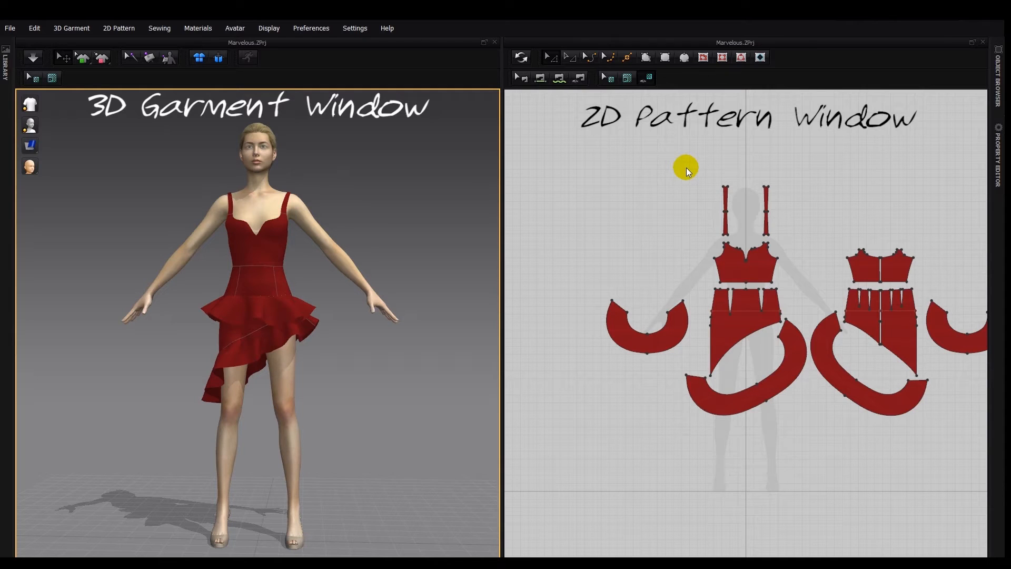
# - Examine the dress's pattern pieces in the 2D pattern view, as an overall layout and up close
pyautogui.moveTo(687, 167); pyautogui.dragTo(614, 171, button='right')
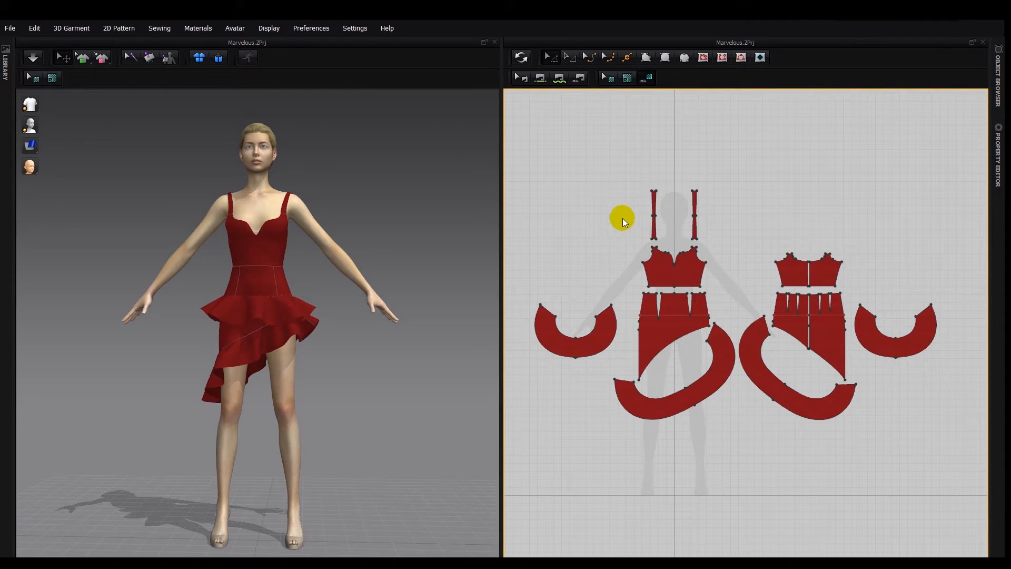
pyautogui.moveTo(619, 222)
pyautogui.mouseDown(button='right')
pyautogui.moveTo(581, 227)
pyautogui.moveTo(560, 212)
pyautogui.moveTo(601, 193)
pyautogui.moveTo(639, 203)
pyautogui.moveTo(614, 236)
pyautogui.moveTo(577, 185)
pyautogui.moveTo(593, 220)
pyautogui.moveTo(641, 215)
pyautogui.moveTo(652, 228)
pyautogui.moveTo(630, 225)
pyautogui.mouseUp(button='right')
pyautogui.scroll(3, 630, 226)
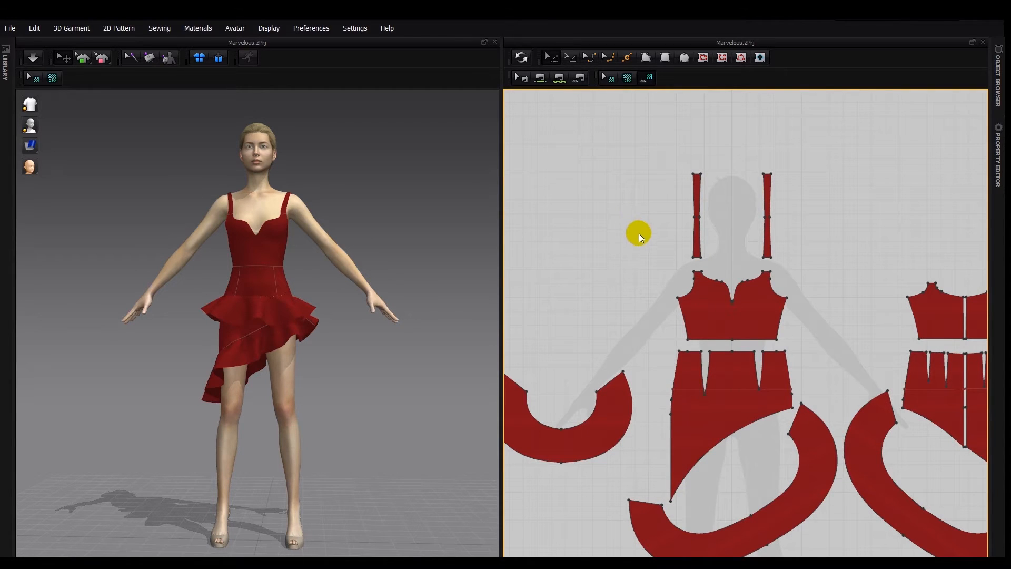
pyautogui.scroll(-3, 639, 233)
pyautogui.scroll(4, 639, 233)
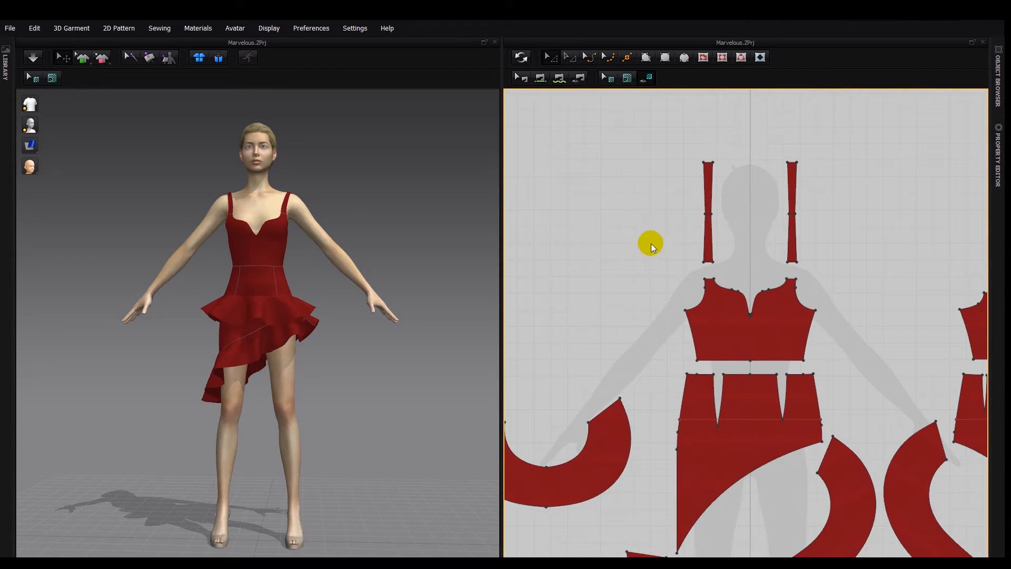
# - Review the context options available for the empty 2D view, the empty 3D view and the front bodice pattern
pyautogui.rightClick(627, 227)
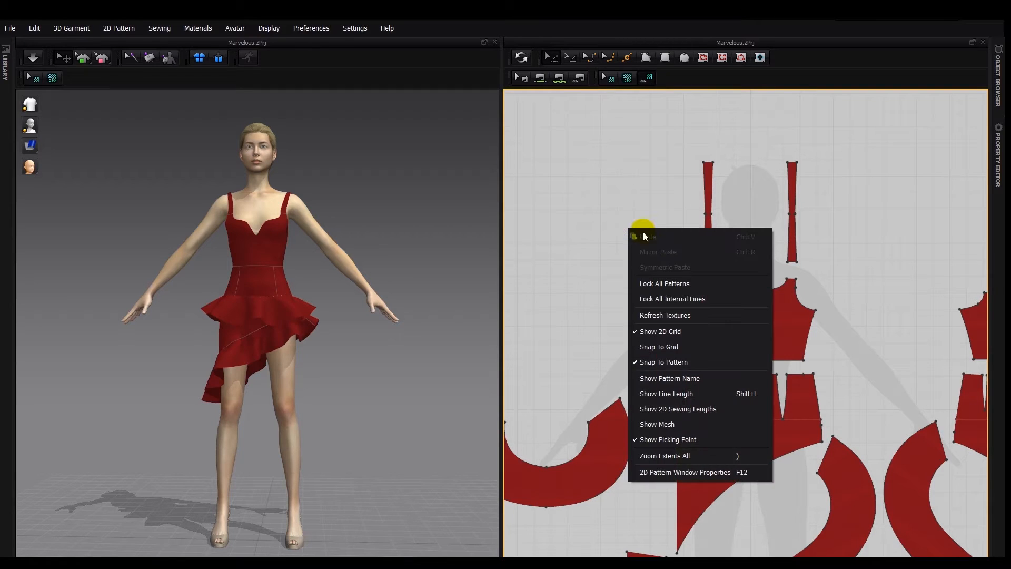
pyautogui.click(557, 242)
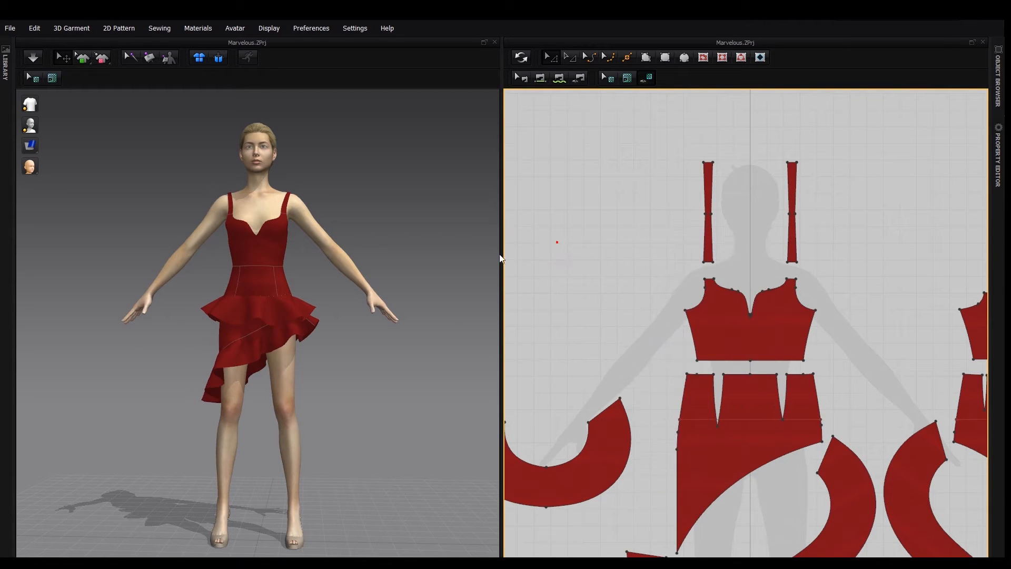
pyautogui.rightClick(345, 217)
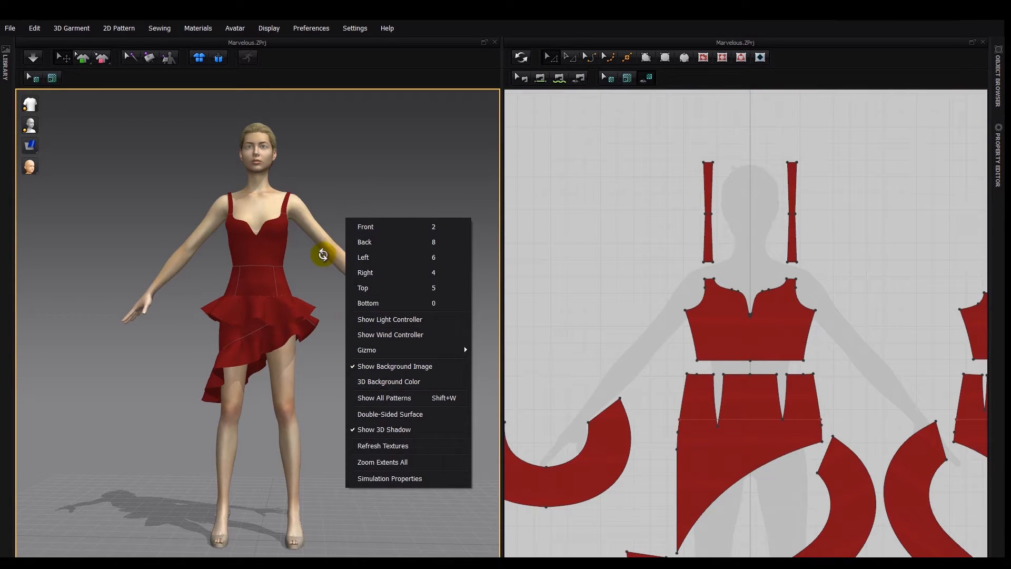
pyautogui.click(278, 245)
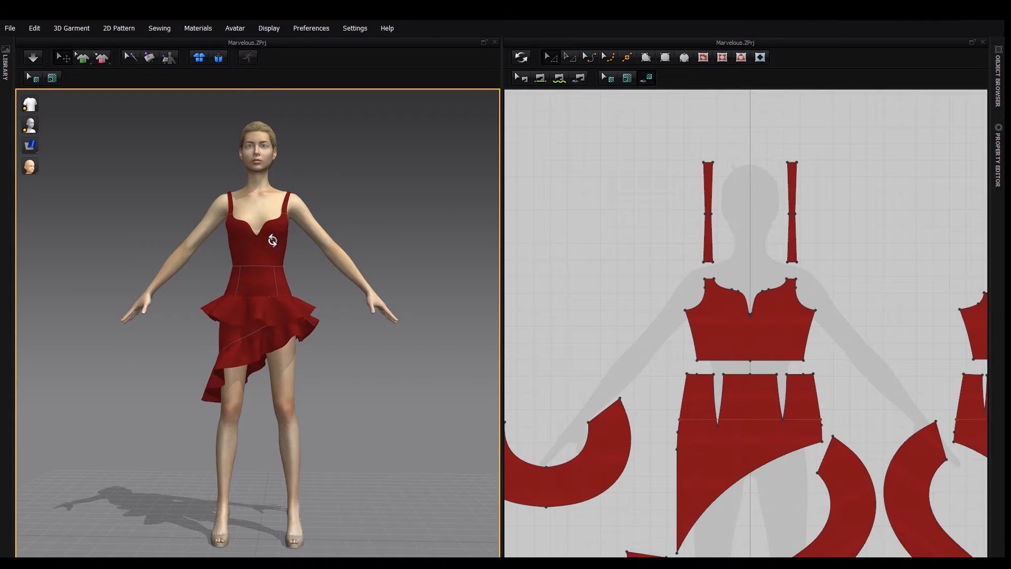
pyautogui.rightClick(274, 241)
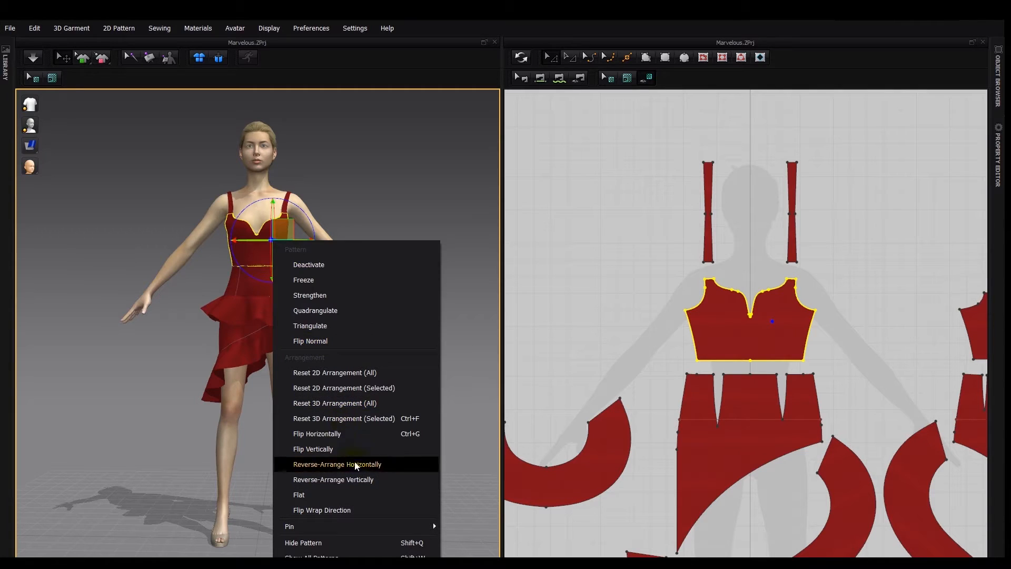
pyautogui.click(388, 184)
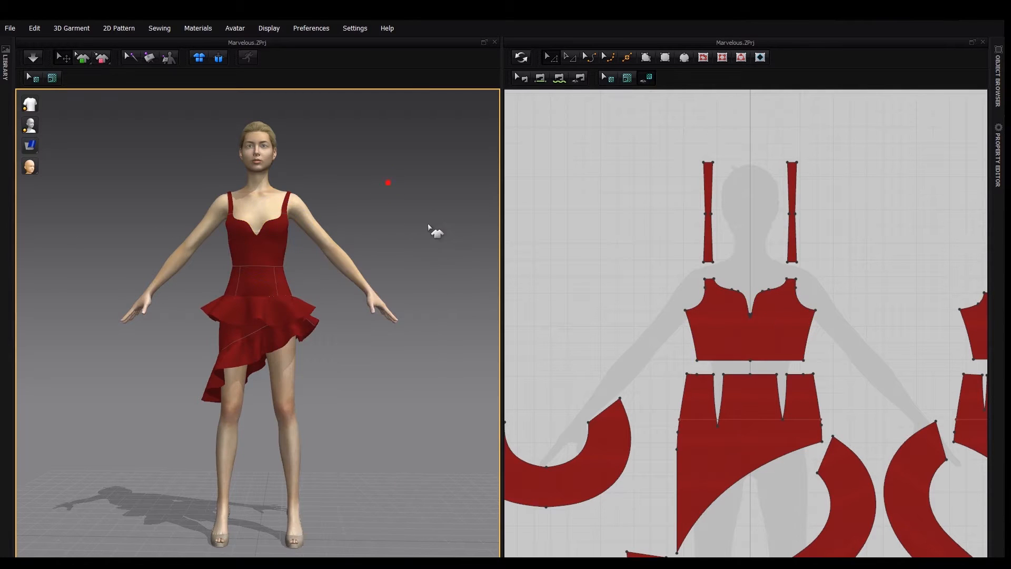
# - Inspect the red dress on the avatar in 3D at different distances and from a slightly turned angle
pyautogui.moveTo(447, 210); pyautogui.dragTo(469, 221, button='right')
pyautogui.scroll(4, 405, 231)
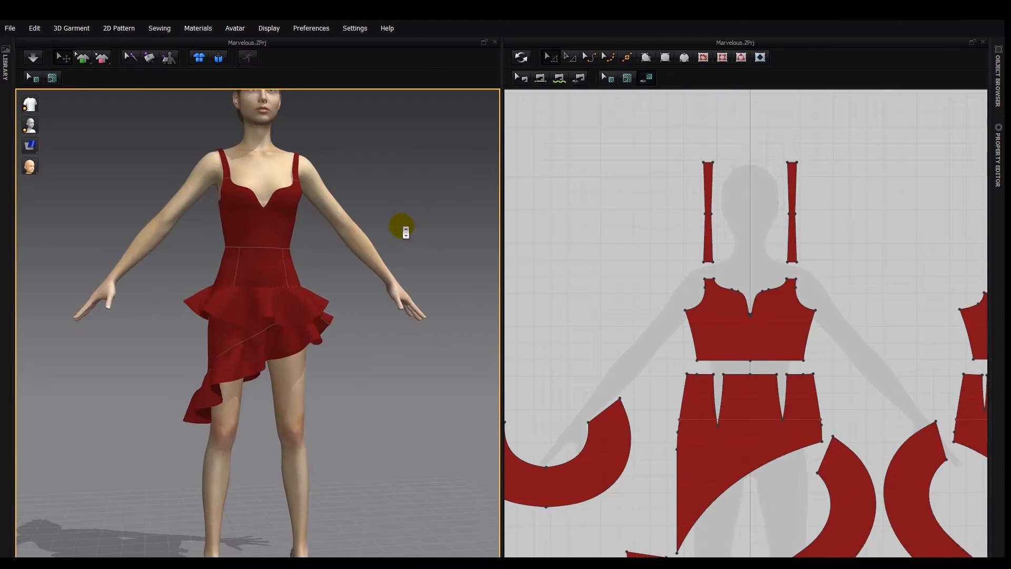
pyautogui.scroll(-4, 406, 232)
pyautogui.scroll(2, 405, 231)
pyautogui.scroll(3, 403, 227)
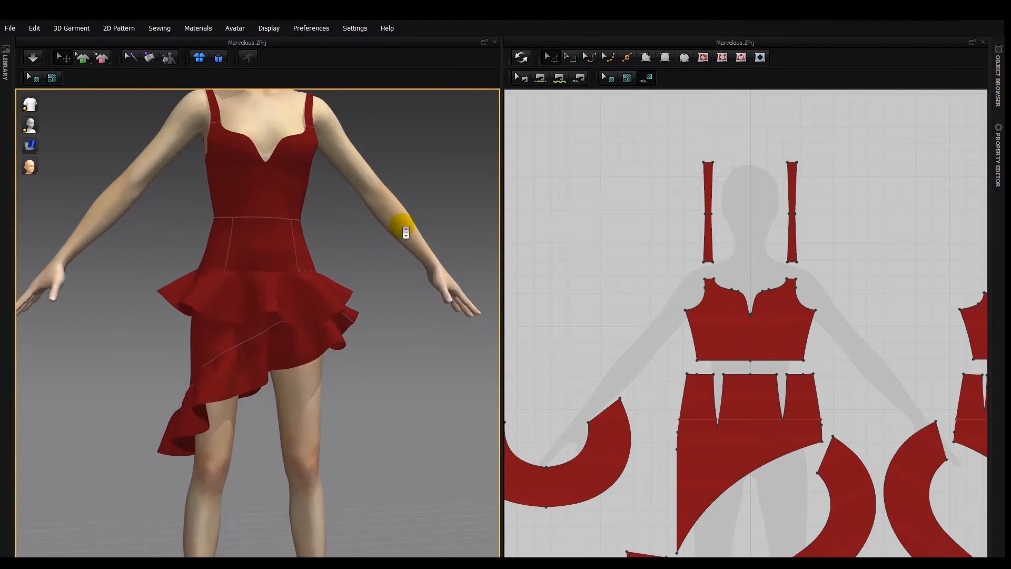
pyautogui.scroll(-3, 401, 226)
pyautogui.moveTo(406, 212); pyautogui.dragTo(443, 246, button='middle')
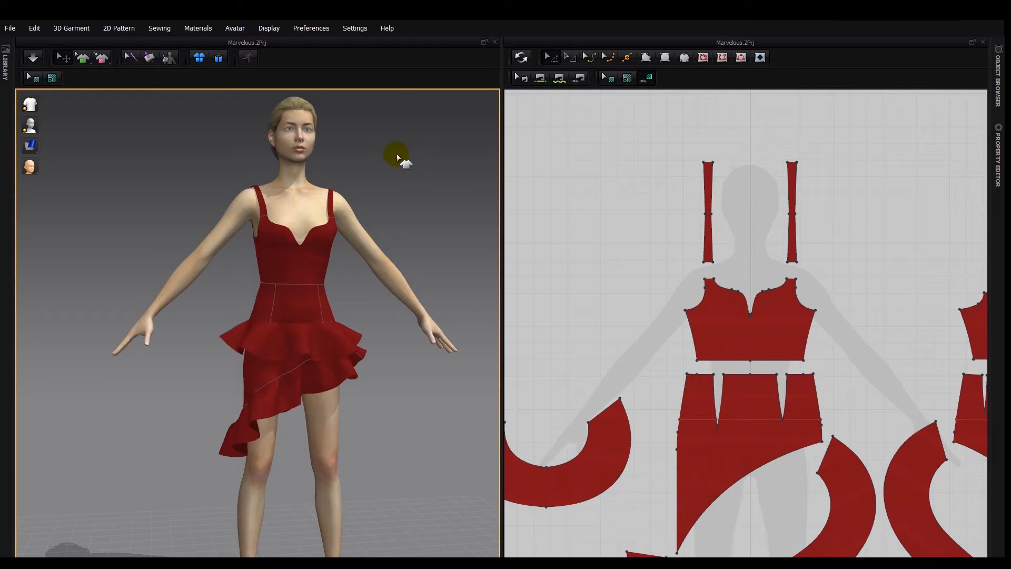
# - In the View Controls user settings, try Right Mouse Button for Pan and restore it to Middle Mouse Button
pyautogui.click(352, 29)
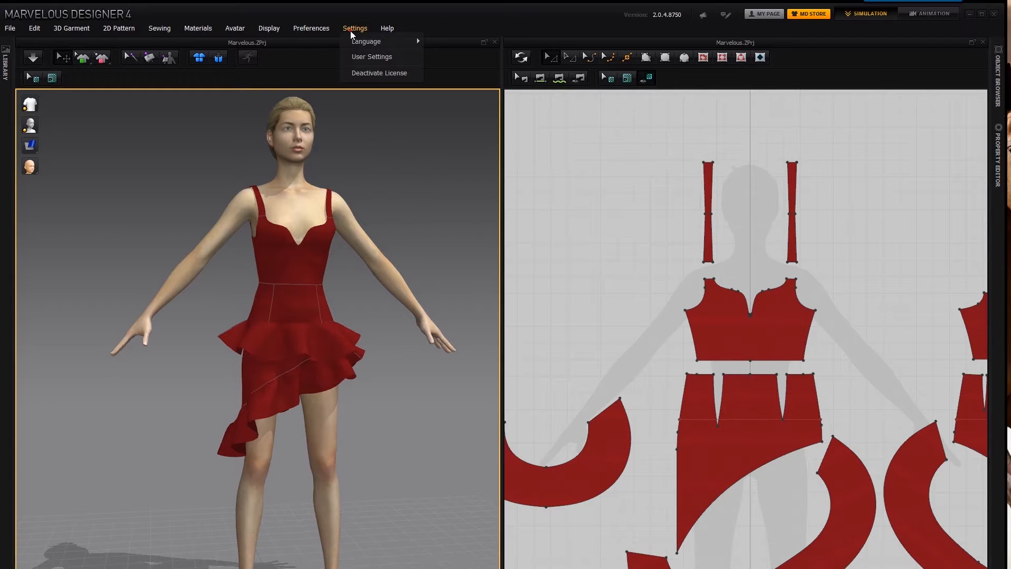
pyautogui.click(368, 62)
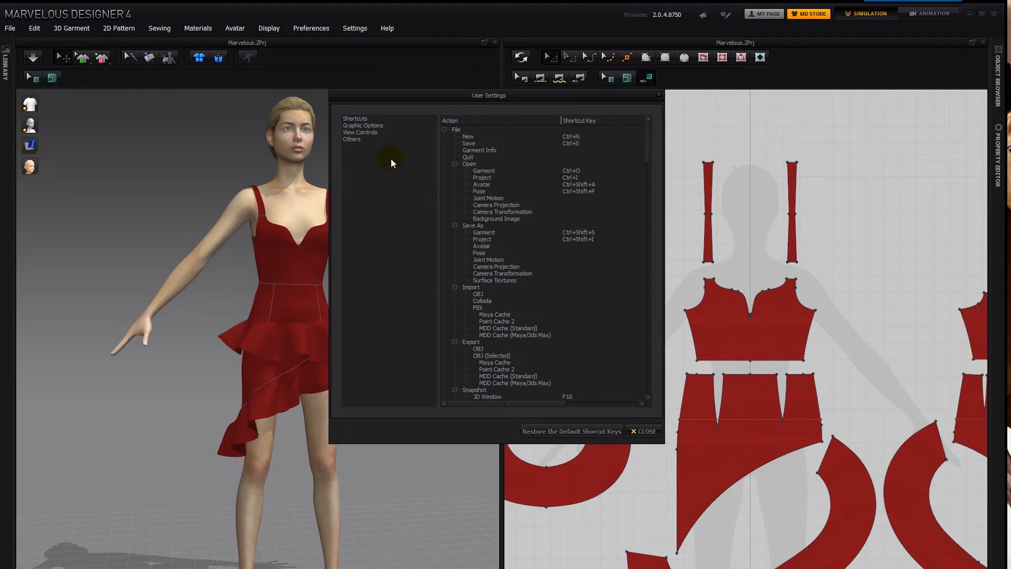
pyautogui.click(371, 131)
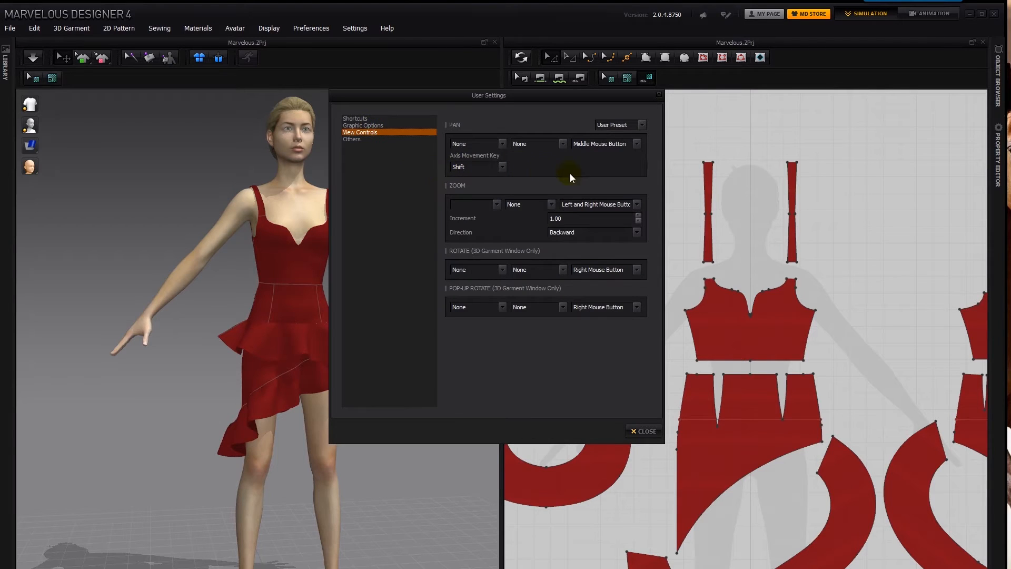
pyautogui.click(637, 144)
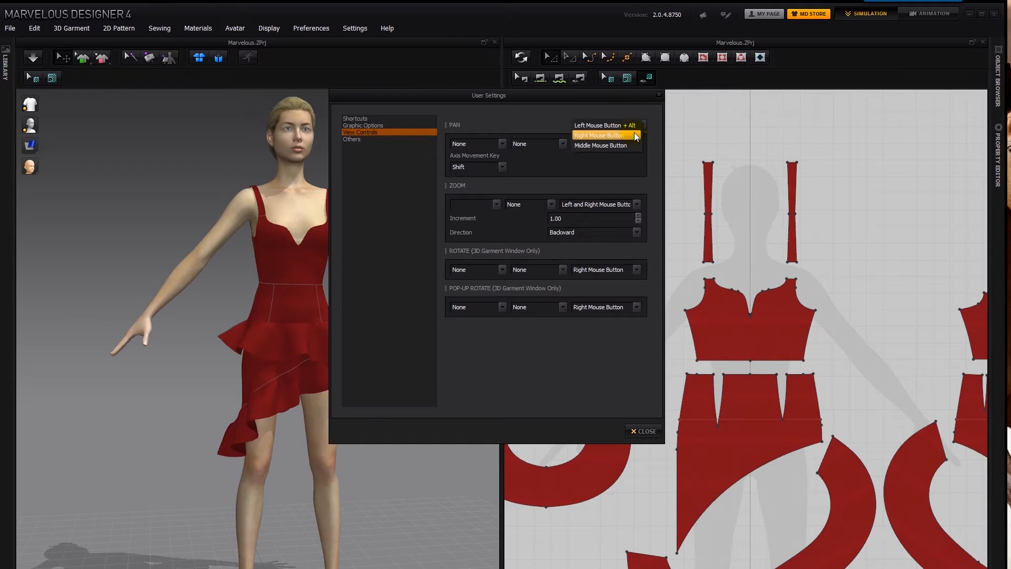
pyautogui.click(624, 135)
pyautogui.click(496, 145)
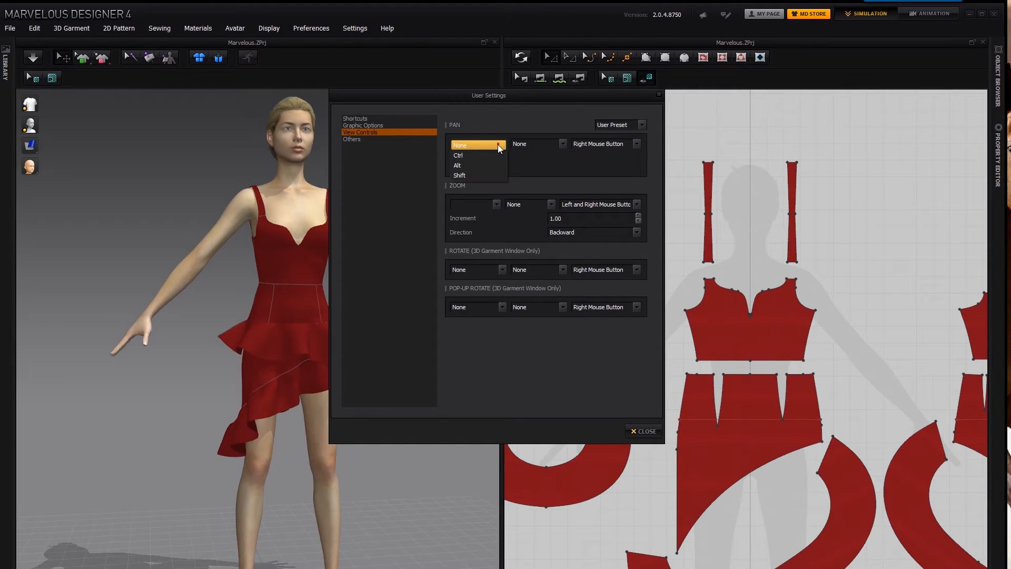
pyautogui.click(605, 143)
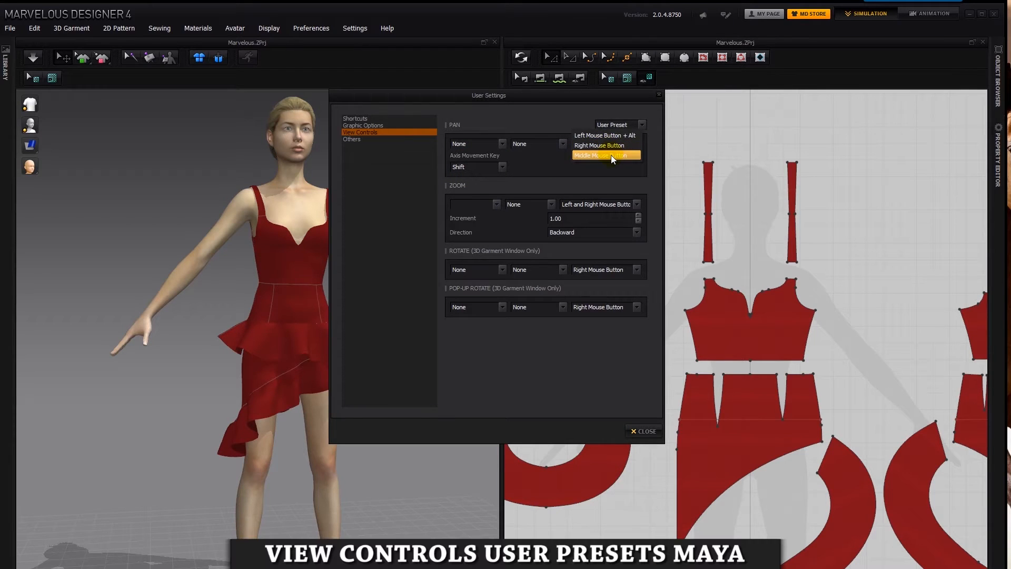
pyautogui.click(610, 155)
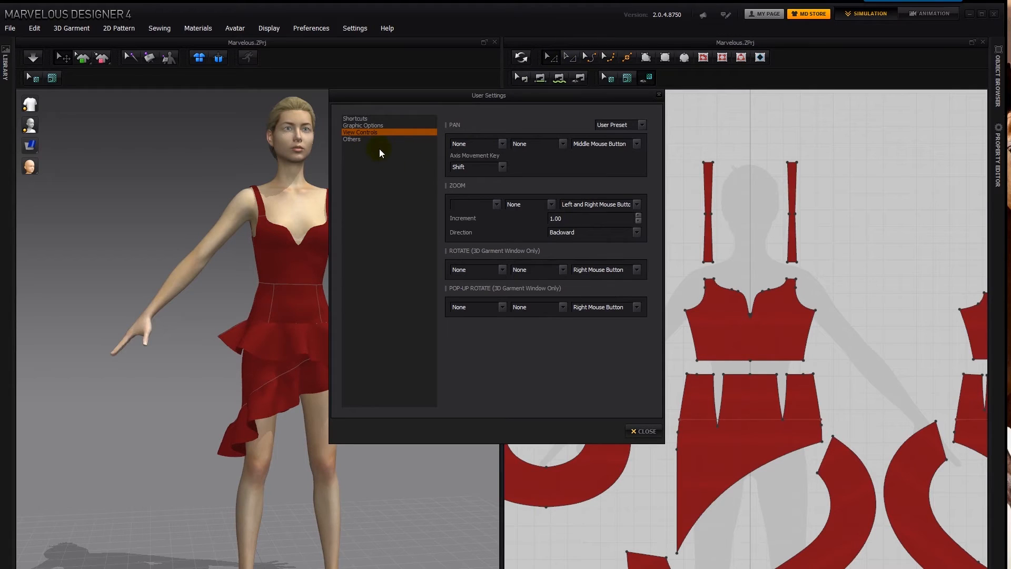
# - Review the shortcut key list in the user settings and close the settings
pyautogui.click(368, 118)
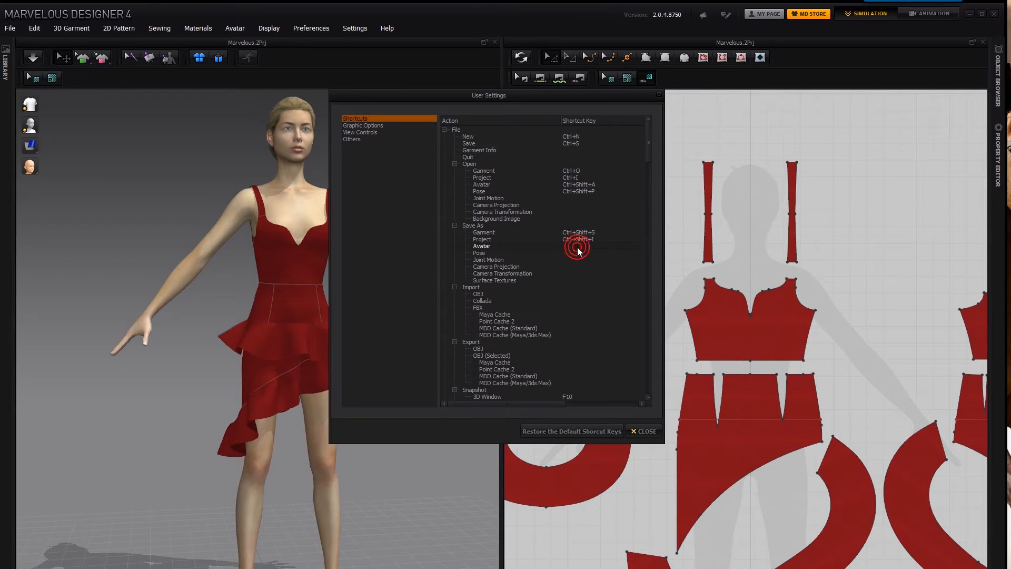
pyautogui.hscroll(2, 577, 248)
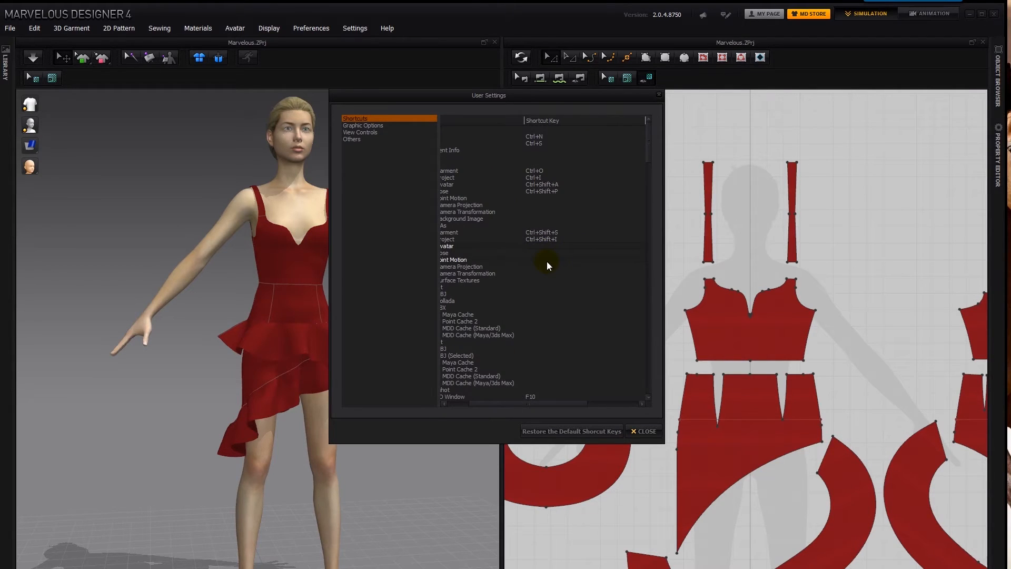
pyautogui.click(645, 431)
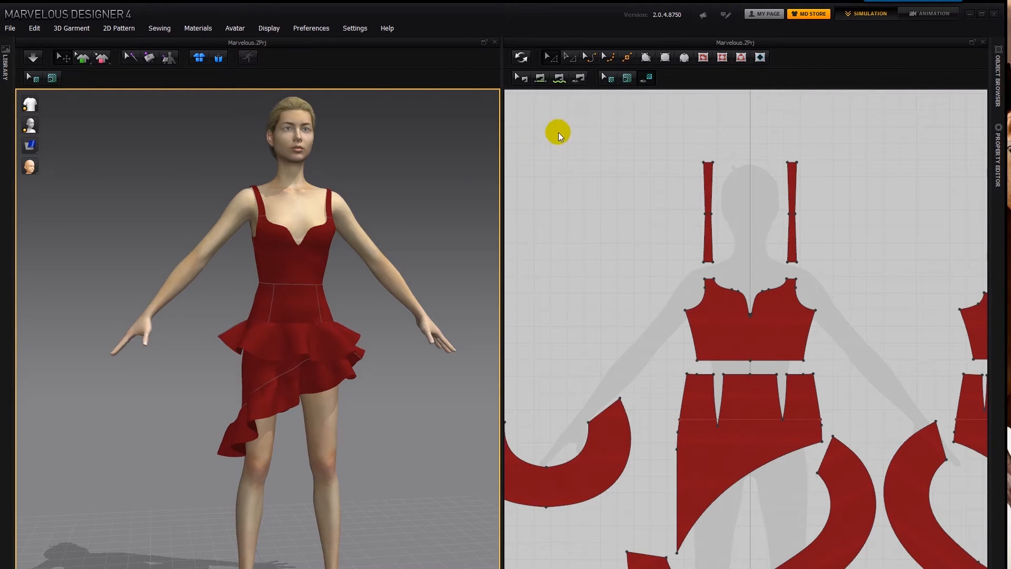
# - Turn on 2D-3D synchronization and curve the front skirt pattern's diagonal hem outward into a convex arc
pyautogui.click(523, 58)
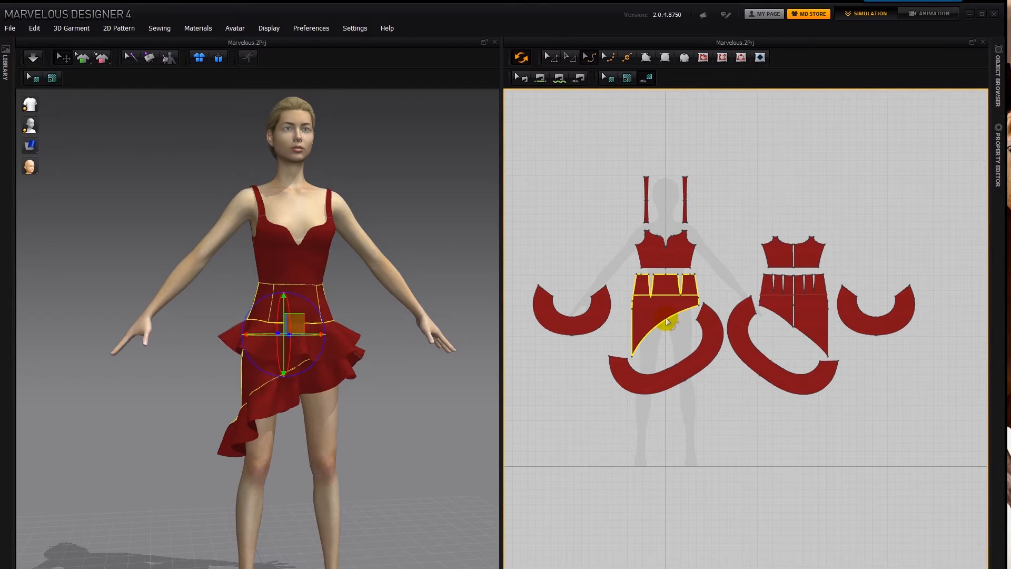
pyautogui.click(668, 322)
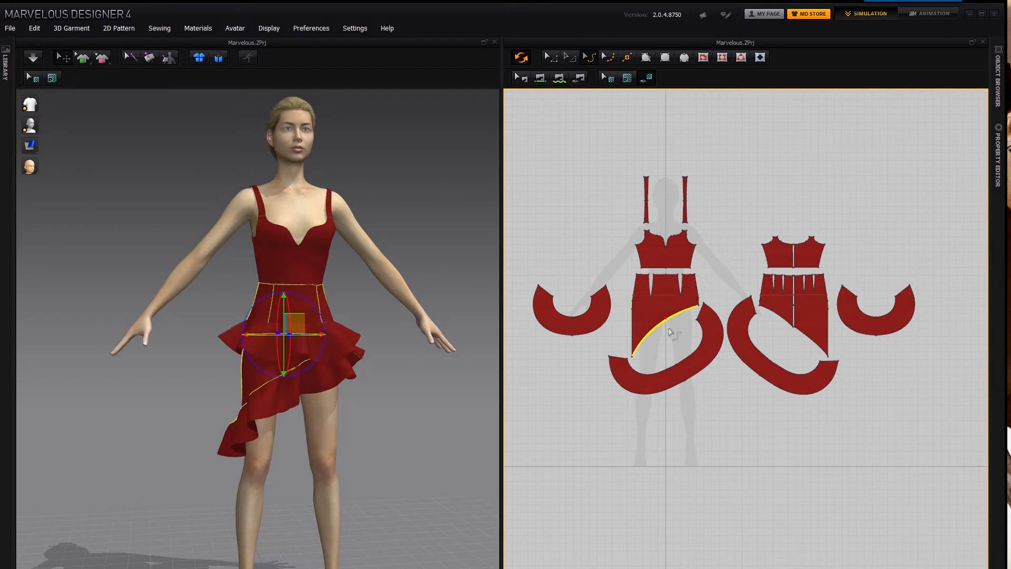
pyautogui.moveTo(679, 347)
pyautogui.mouseDown()
pyautogui.moveTo(685, 362)
pyautogui.moveTo(673, 364)
pyautogui.mouseUp()
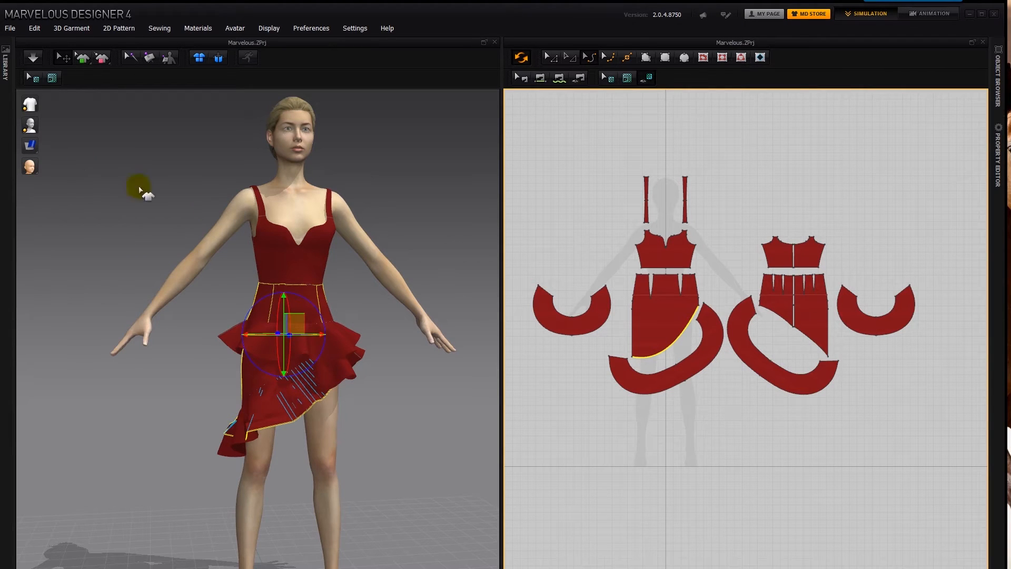
pyautogui.click(397, 241)
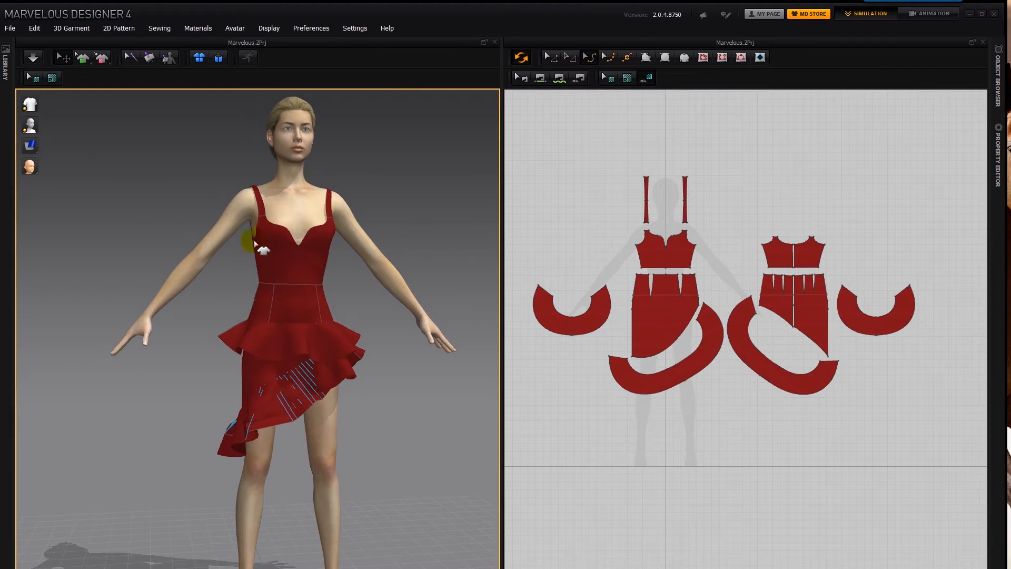
# - Bow the straight outer side edges of the front skirt pattern slightly outward
pyautogui.click(633, 291)
pyautogui.click(636, 286)
pyautogui.click(632, 317)
pyautogui.moveTo(632, 327); pyautogui.dragTo(625, 305)
pyautogui.click(631, 302)
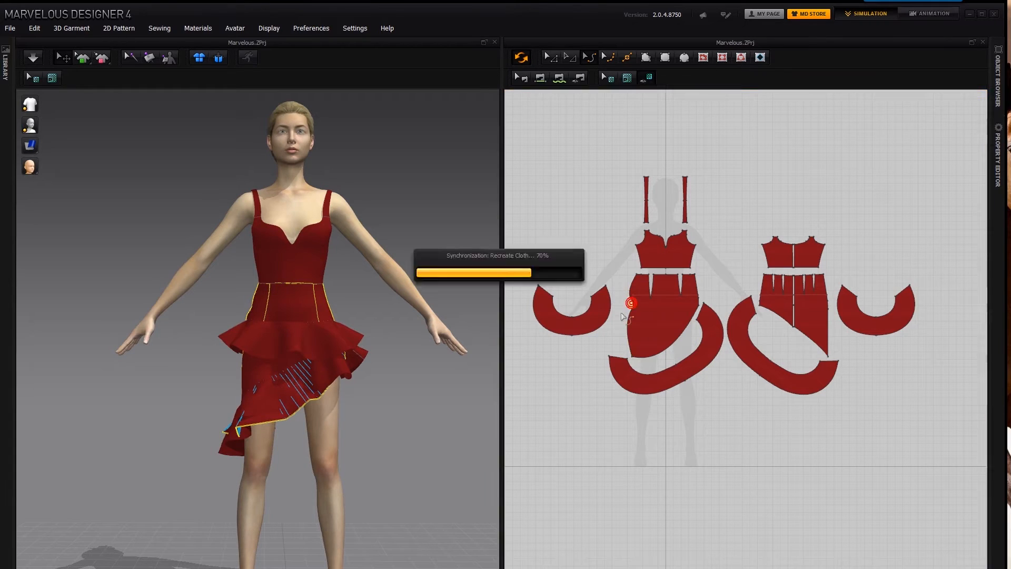
# - Pull half of the upper front ruffle pattern's lower edge down into a rounded lobe and start the simulation
pyautogui.moveTo(577, 335)
pyautogui.mouseDown()
pyautogui.moveTo(584, 363)
pyautogui.moveTo(581, 348)
pyautogui.mouseUp()
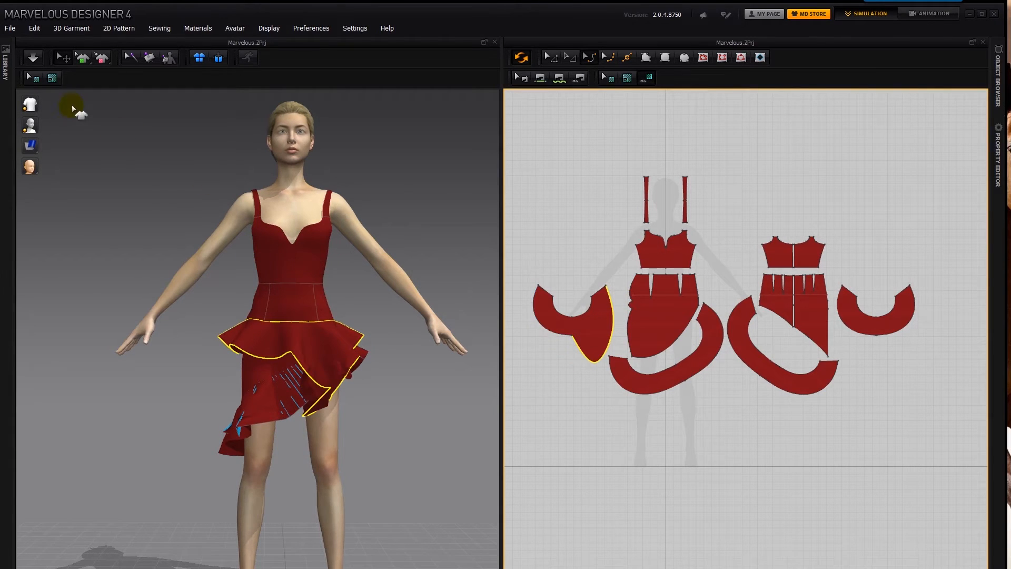
pyautogui.click(34, 62)
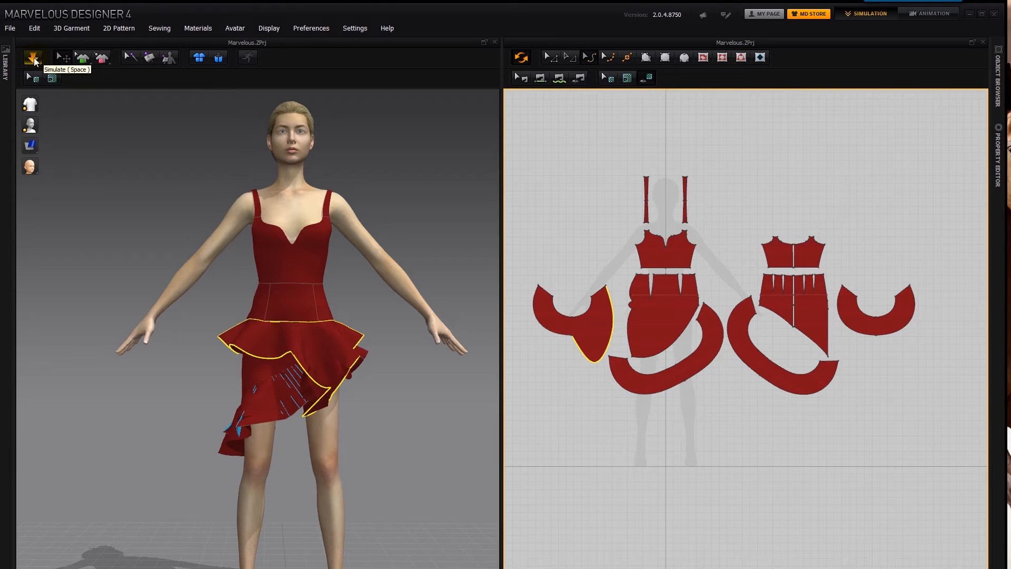
pyautogui.click(34, 61)
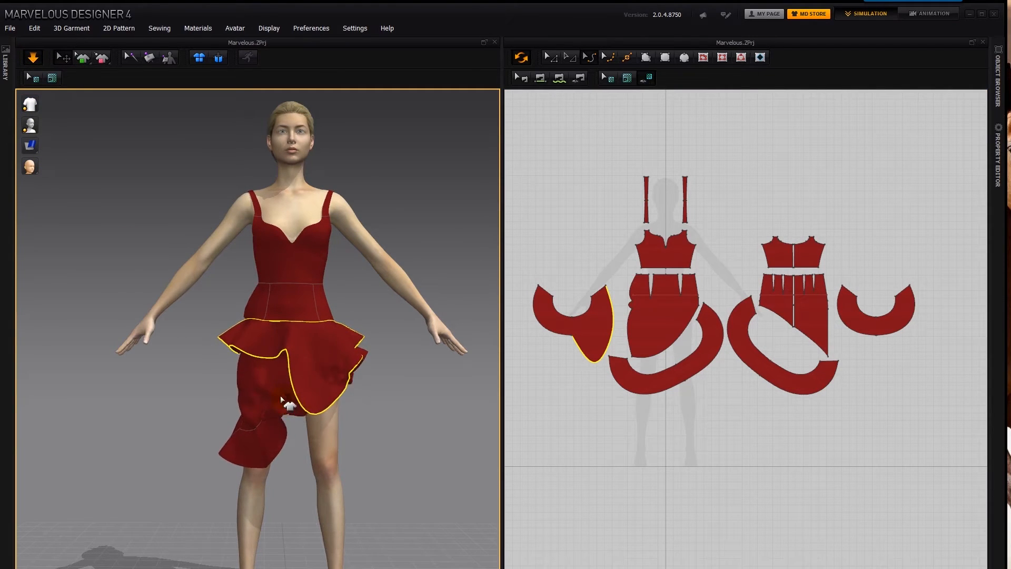
# - Tug the lower and upper front ruffles on the avatar during the simulation to drape them into place
pyautogui.click(287, 422)
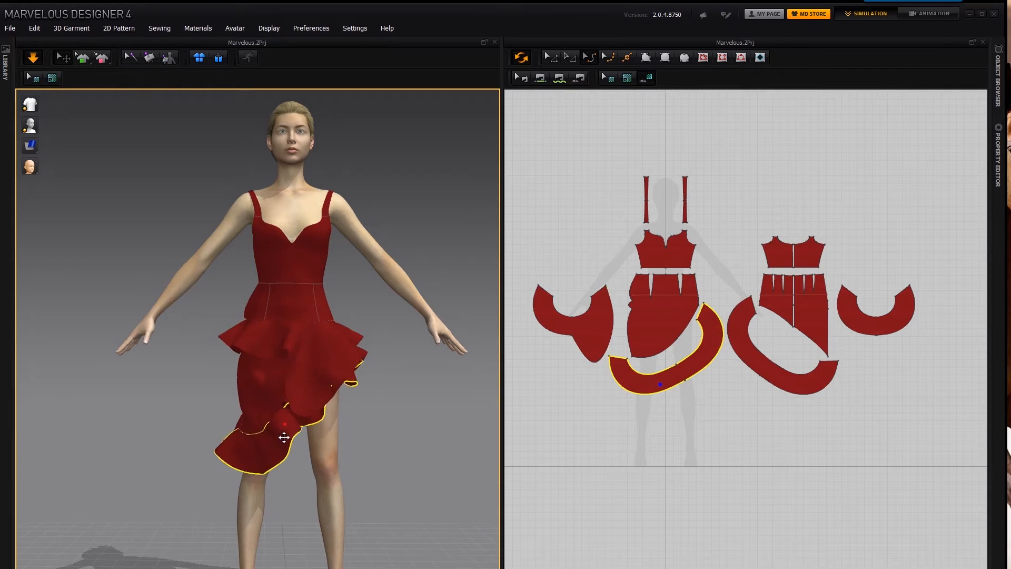
pyautogui.click(350, 339)
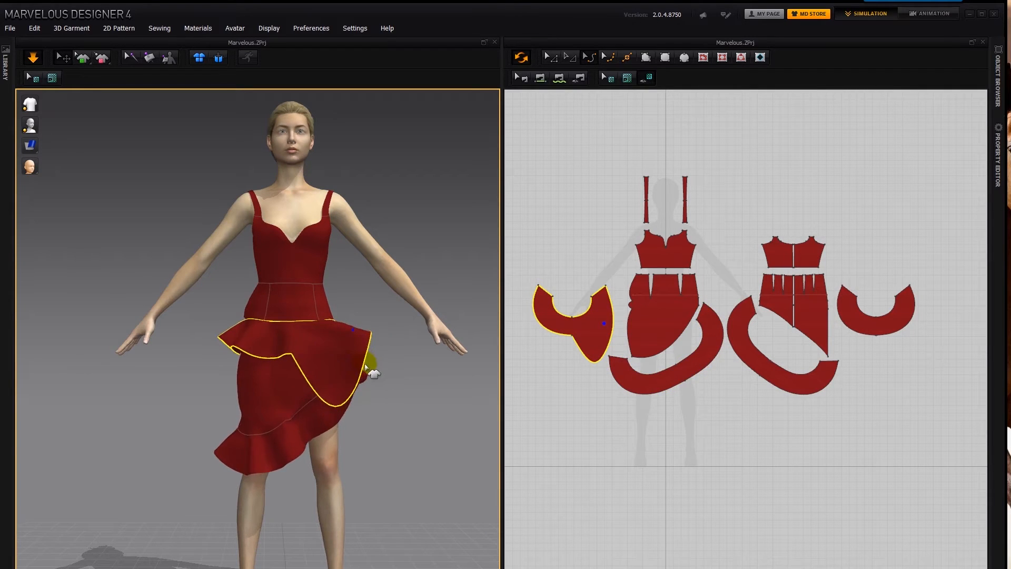
pyautogui.moveTo(340, 371); pyautogui.dragTo(370, 344)
pyautogui.moveTo(274, 348)
pyautogui.mouseDown()
pyautogui.moveTo(253, 348)
pyautogui.moveTo(339, 362)
pyautogui.moveTo(298, 361)
pyautogui.mouseUp()
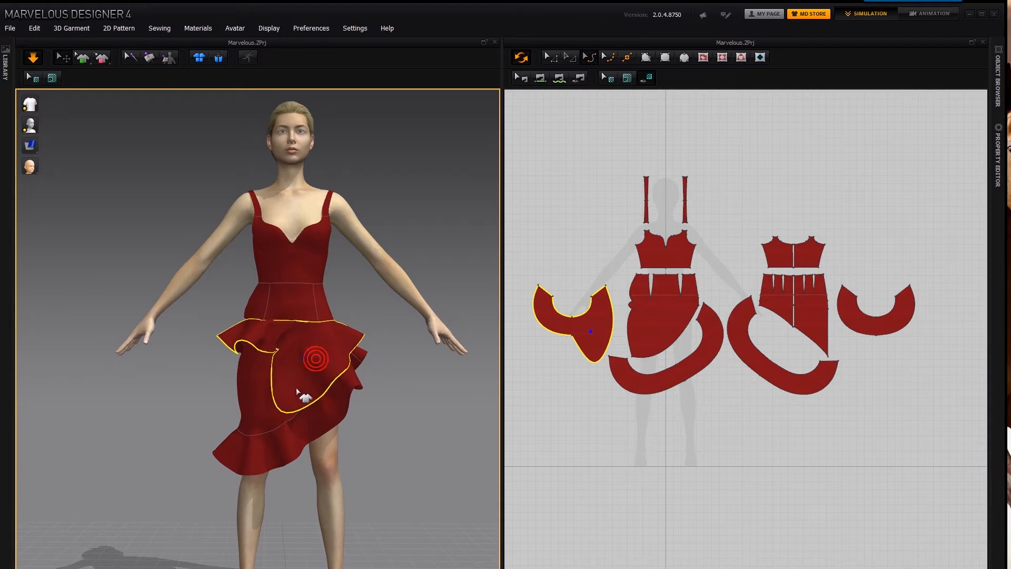
# - Deepen both lower-edge curves of the upper front ruffle pattern and tug the simulated skirt and shoulder strap on the avatar
pyautogui.moveTo(549, 331); pyautogui.dragTo(554, 360)
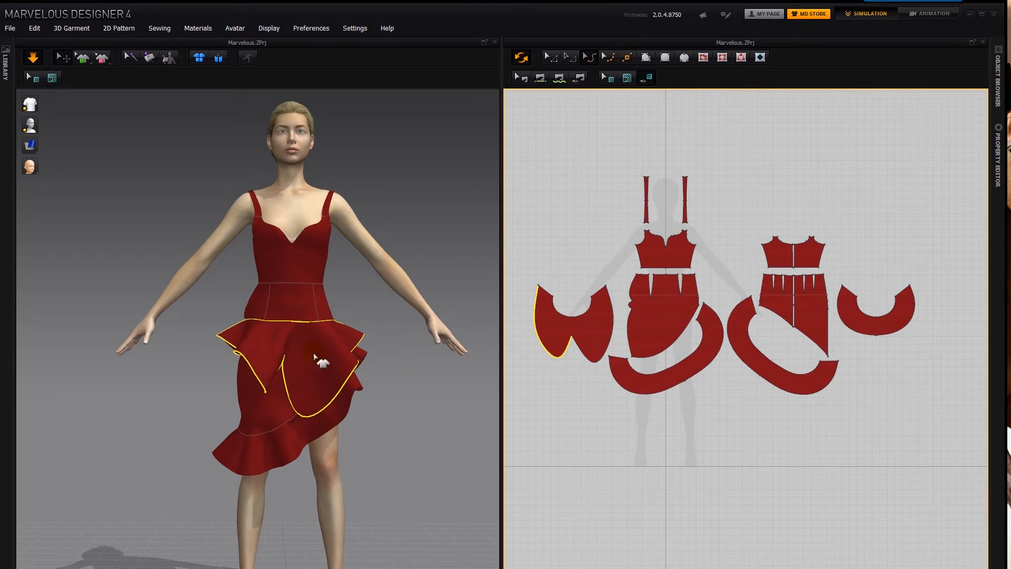
pyautogui.moveTo(582, 351); pyautogui.dragTo(578, 371)
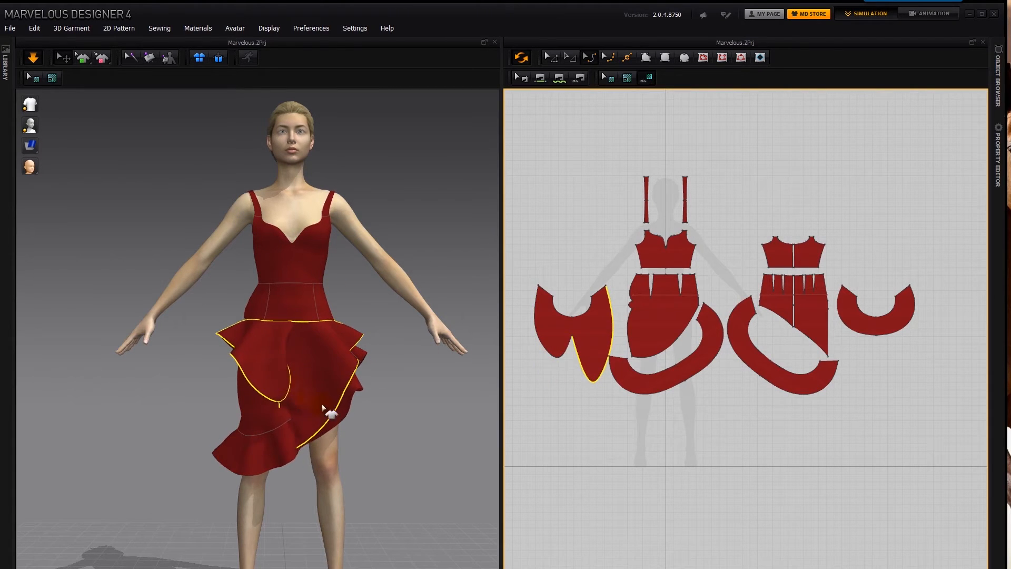
pyautogui.click(323, 406)
pyautogui.moveTo(325, 404); pyautogui.dragTo(211, 329)
pyautogui.moveTo(320, 254); pyautogui.dragTo(325, 198)
pyautogui.moveTo(365, 294); pyautogui.dragTo(337, 293, button='right')
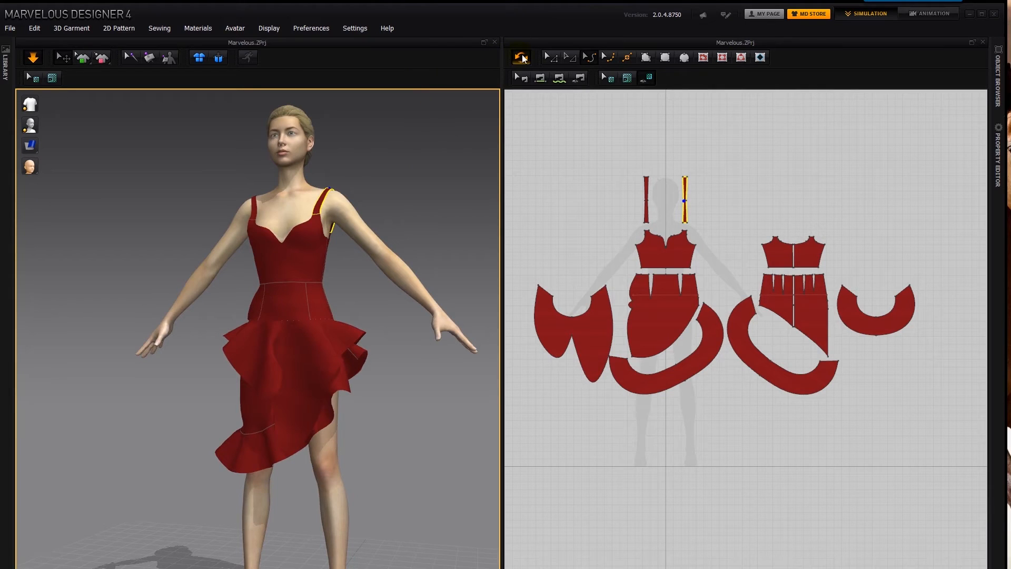
# - With synchronization turned off, lengthen the shorter lobe of the upper front ruffle pattern and synchronize the change to the 3D garment
pyautogui.click(523, 58)
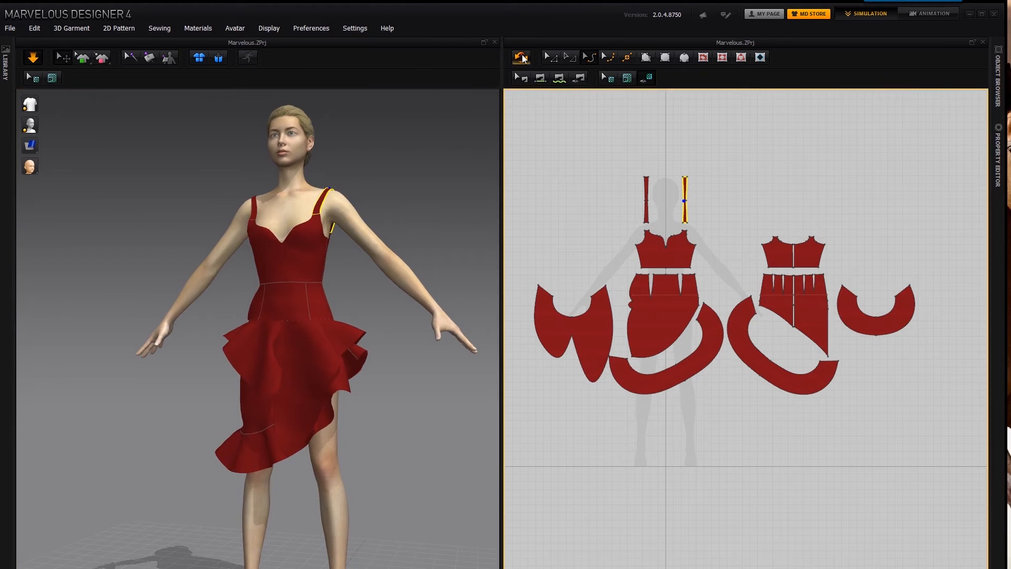
pyautogui.click(550, 354)
pyautogui.moveTo(554, 380); pyautogui.dragTo(552, 384)
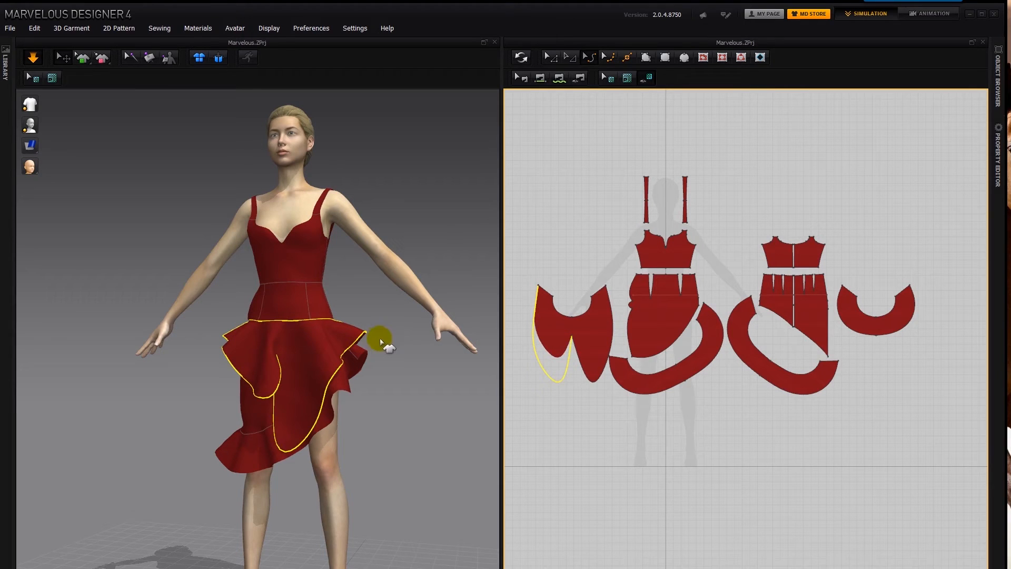
pyautogui.click(426, 344)
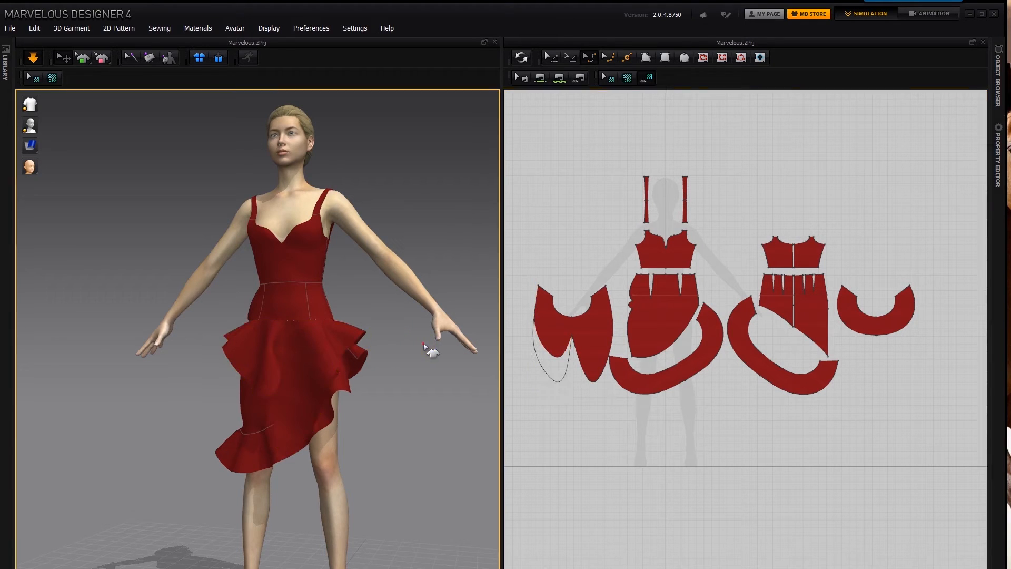
pyautogui.click(522, 56)
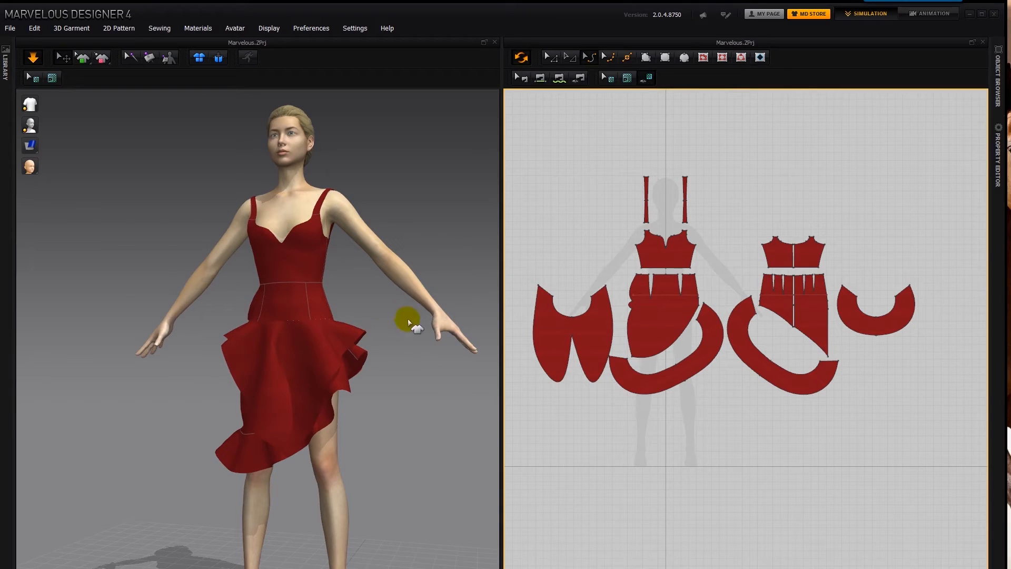
pyautogui.click(386, 286)
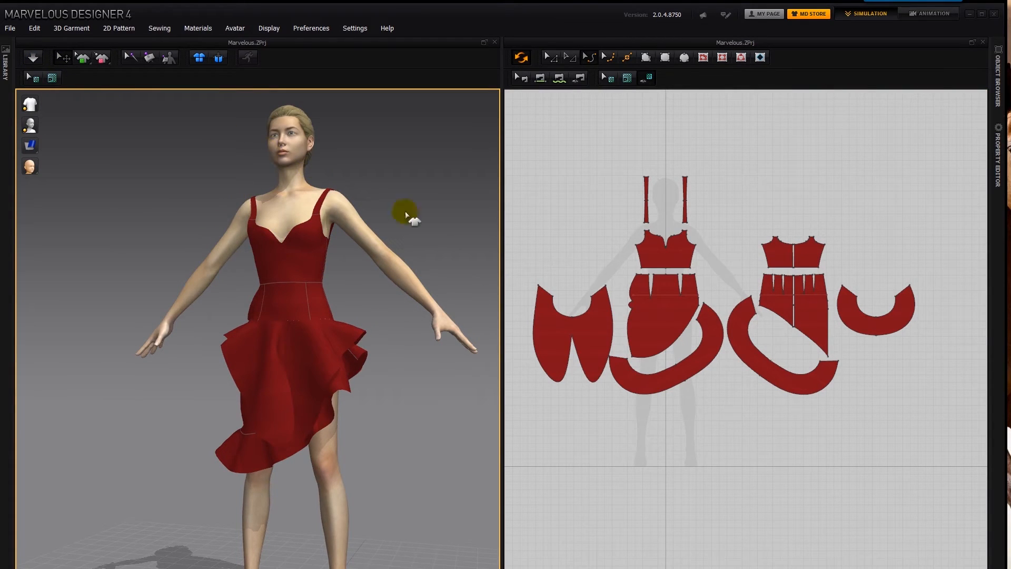
# - Select all the dress patterns in the 2D view and delete them
pyautogui.click(550, 57)
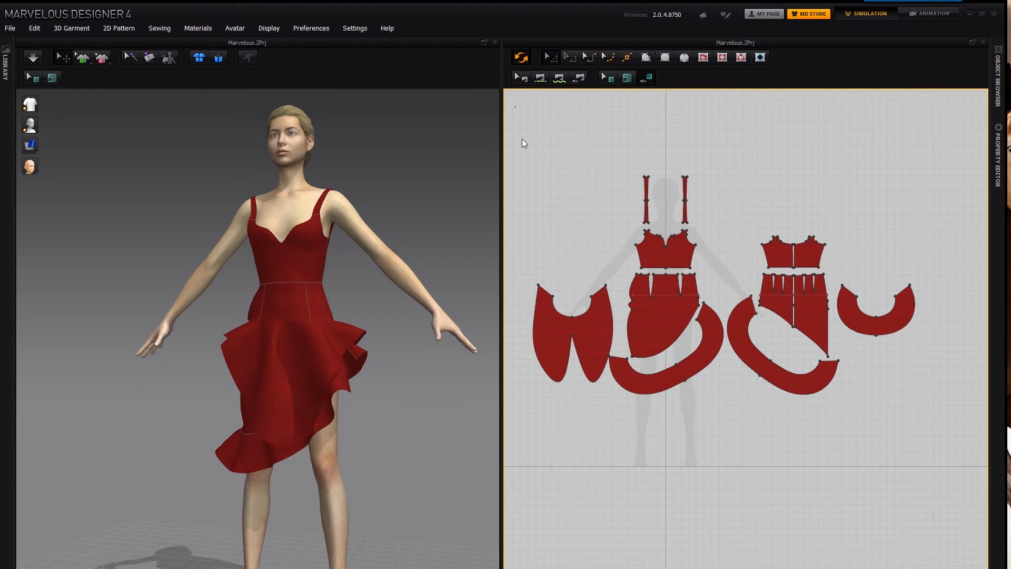
pyautogui.moveTo(747, 371); pyautogui.dragTo(934, 433)
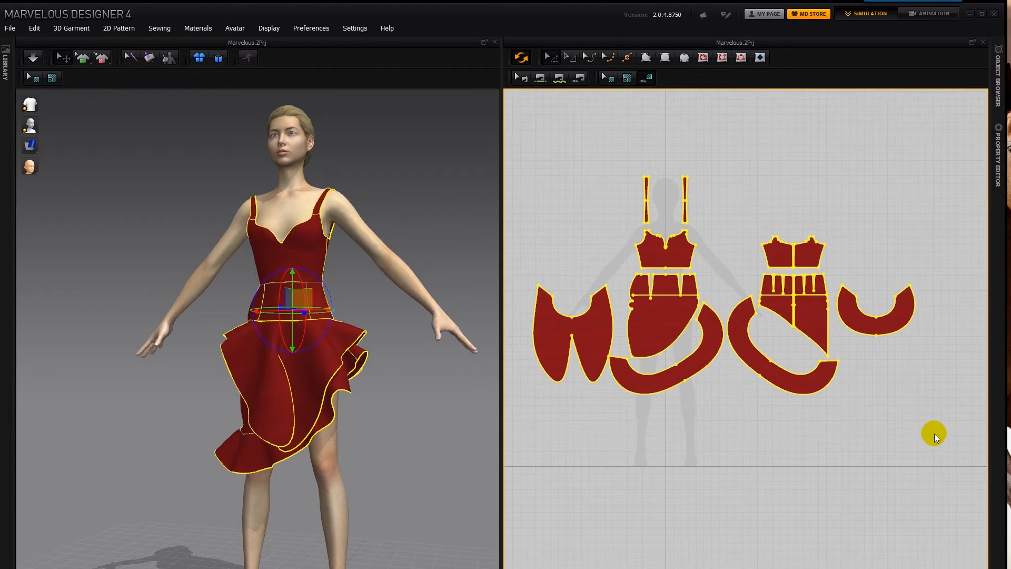
pyautogui.press('Delete')
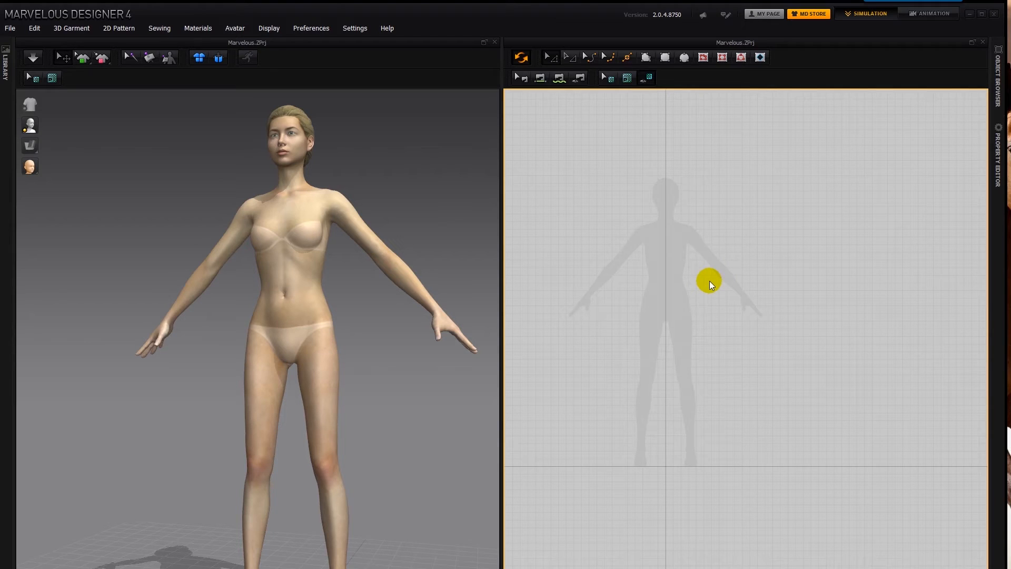
pyautogui.scroll(-3, 705, 280)
pyautogui.scroll(5, 703, 274)
pyautogui.scroll(4, 702, 273)
pyautogui.scroll(-2, 685, 289)
pyautogui.moveTo(706, 289); pyautogui.dragTo(768, 298, button='middle')
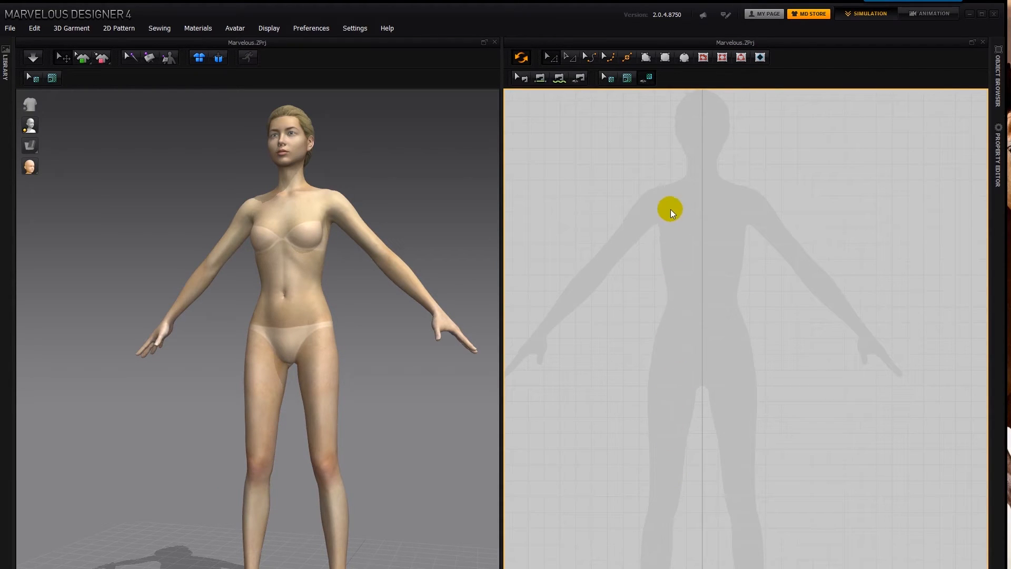
# - Show the avatar's joints and rotate its left forearm downward at the elbow until it hangs straight down
pyautogui.moveTo(451, 269); pyautogui.dragTo(407, 284, button='right')
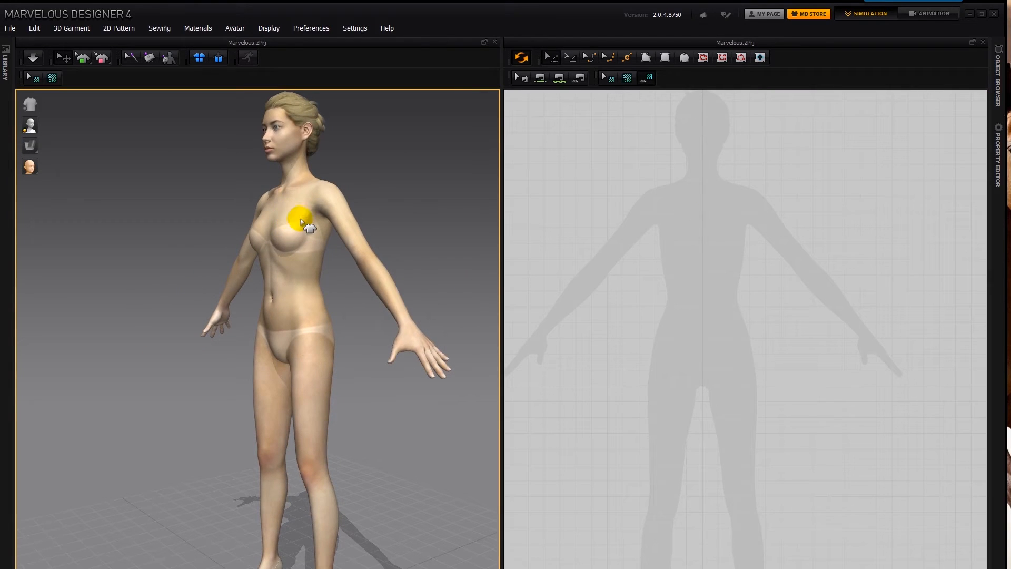
pyautogui.moveTo(26, 125)
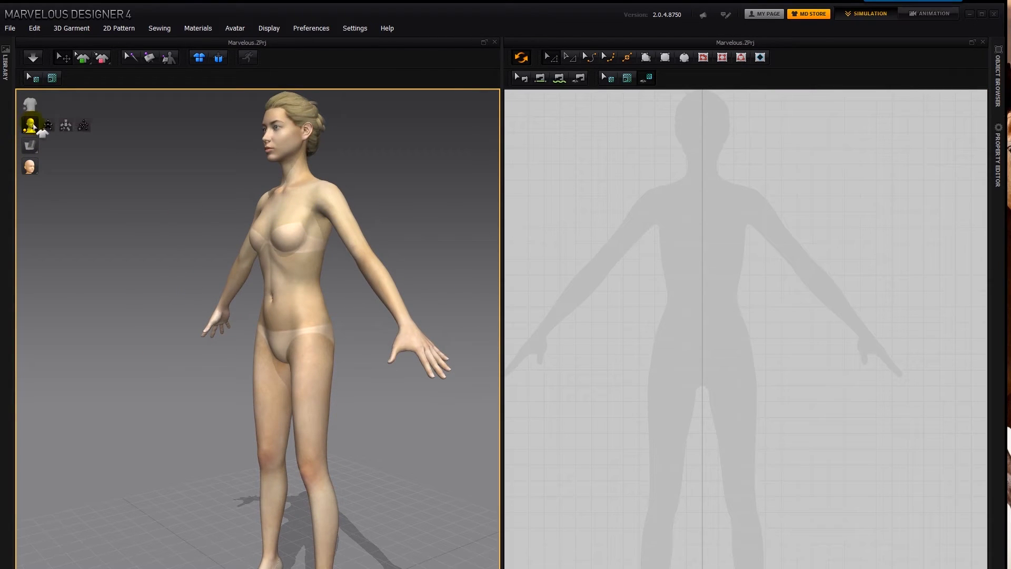
pyautogui.click(83, 127)
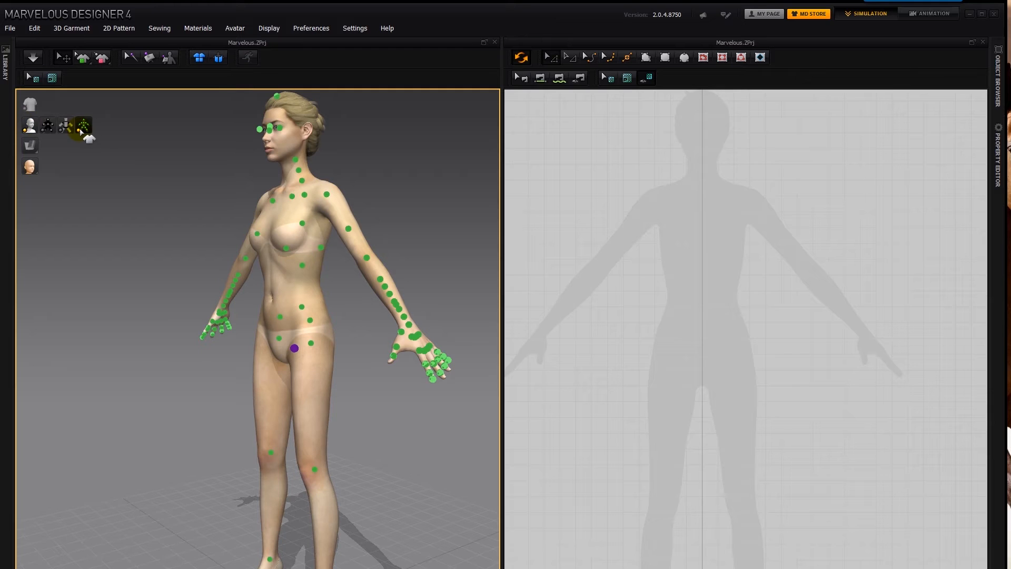
pyautogui.moveTo(394, 240); pyautogui.dragTo(428, 244, button='right')
pyautogui.click(388, 260)
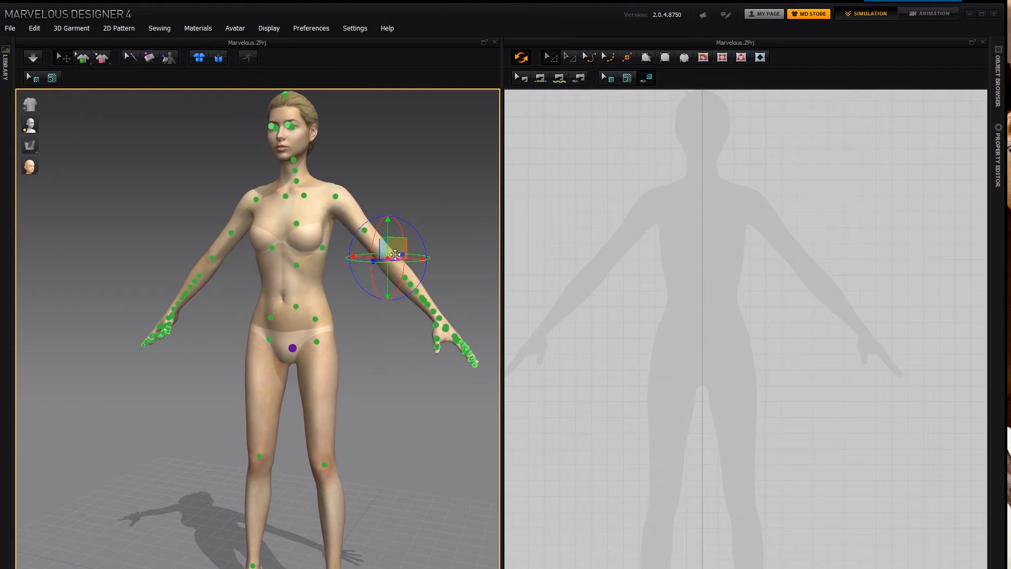
pyautogui.moveTo(423, 240); pyautogui.dragTo(406, 259)
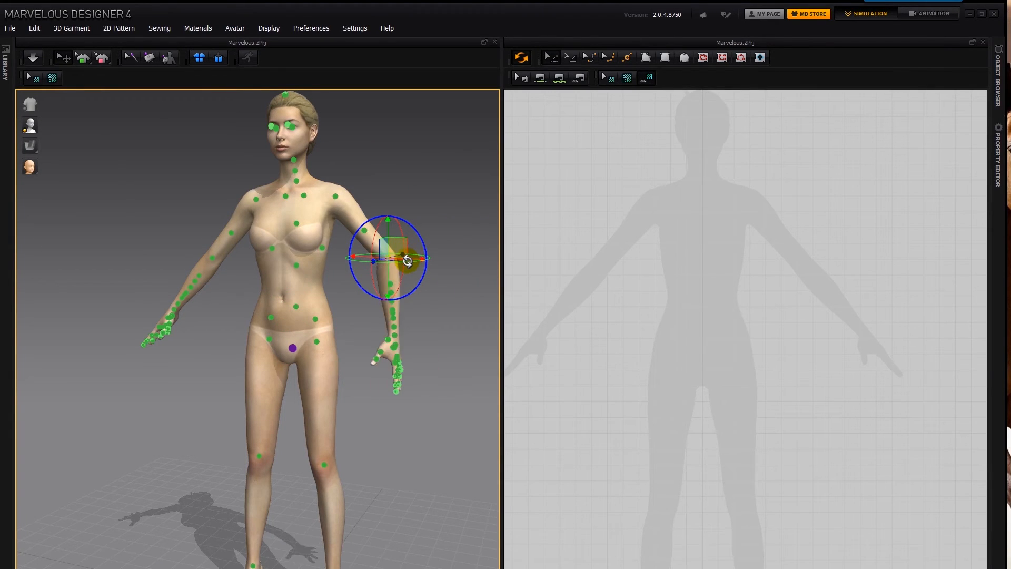
pyautogui.moveTo(424, 343); pyautogui.dragTo(367, 362, button='right')
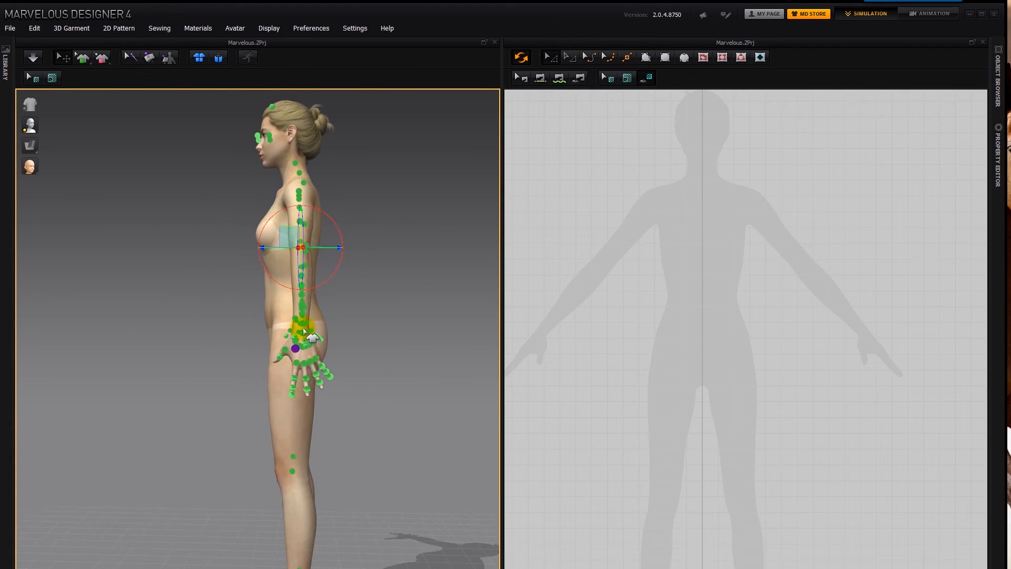
pyautogui.moveTo(336, 329); pyautogui.dragTo(535, 256, button='right')
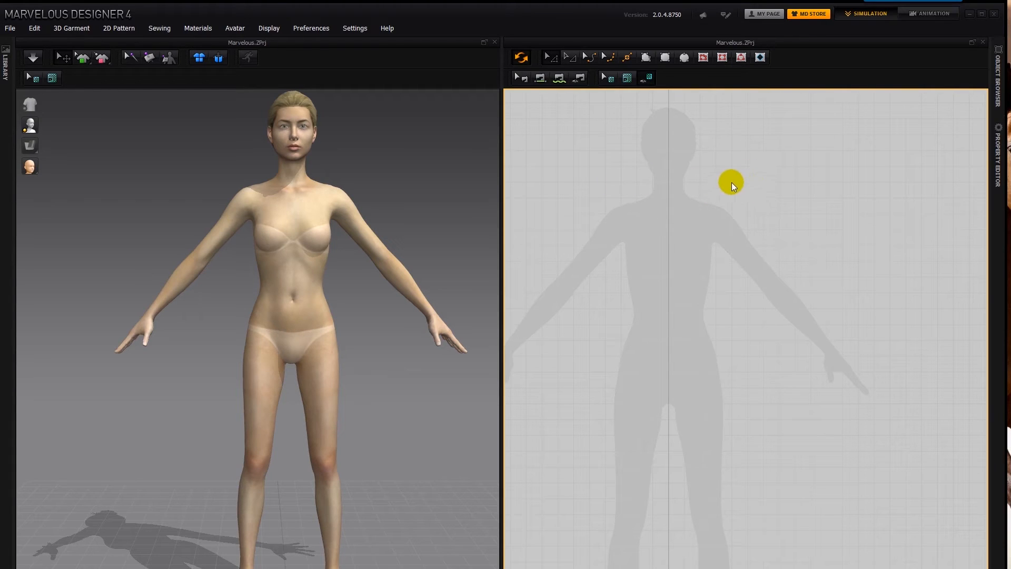
# - Open the 2D pattern window properties and turn on Activate Grid with a distance of 5 mm
pyautogui.rightClick(749, 209)
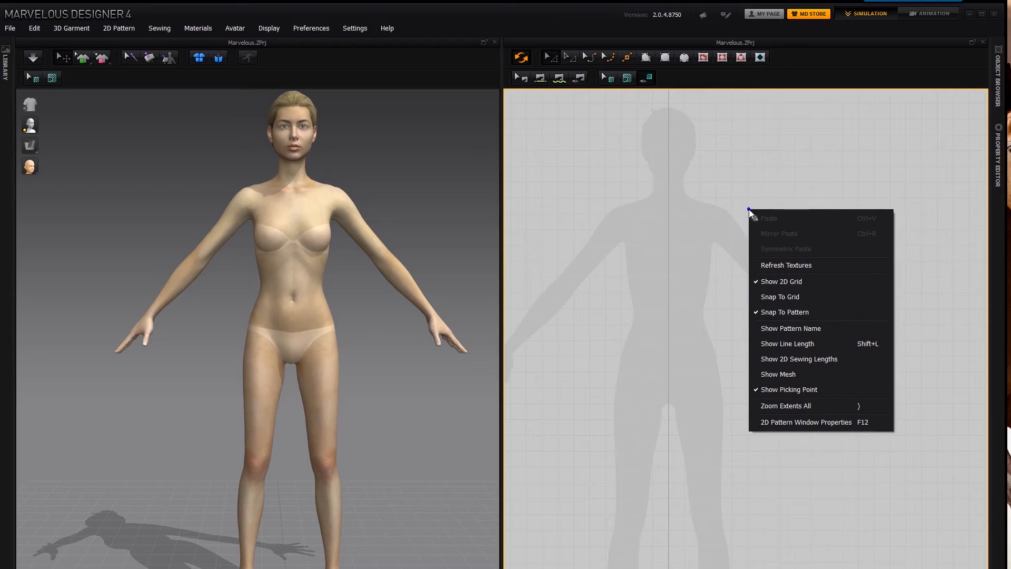
pyautogui.click(810, 422)
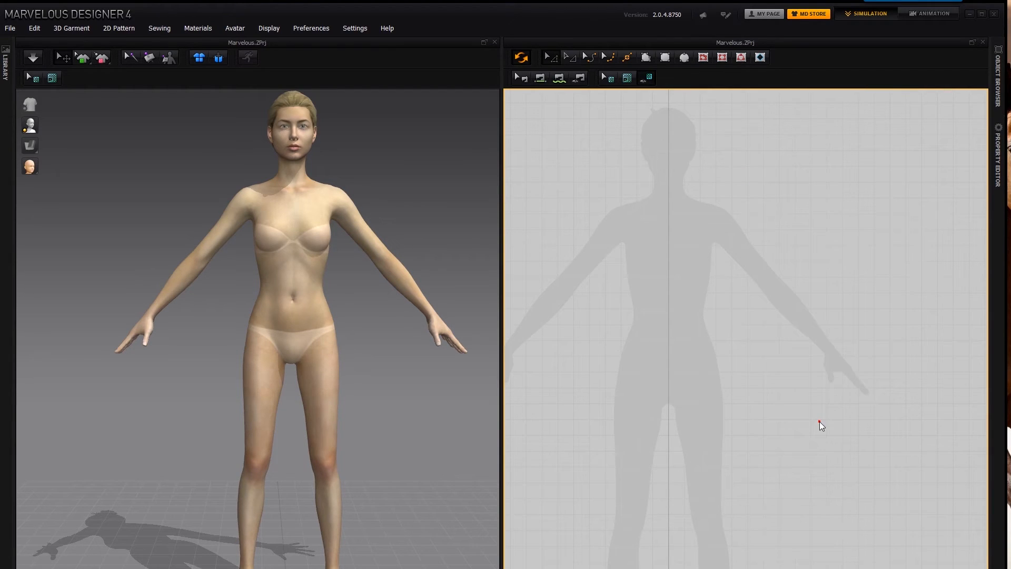
pyautogui.click(994, 166)
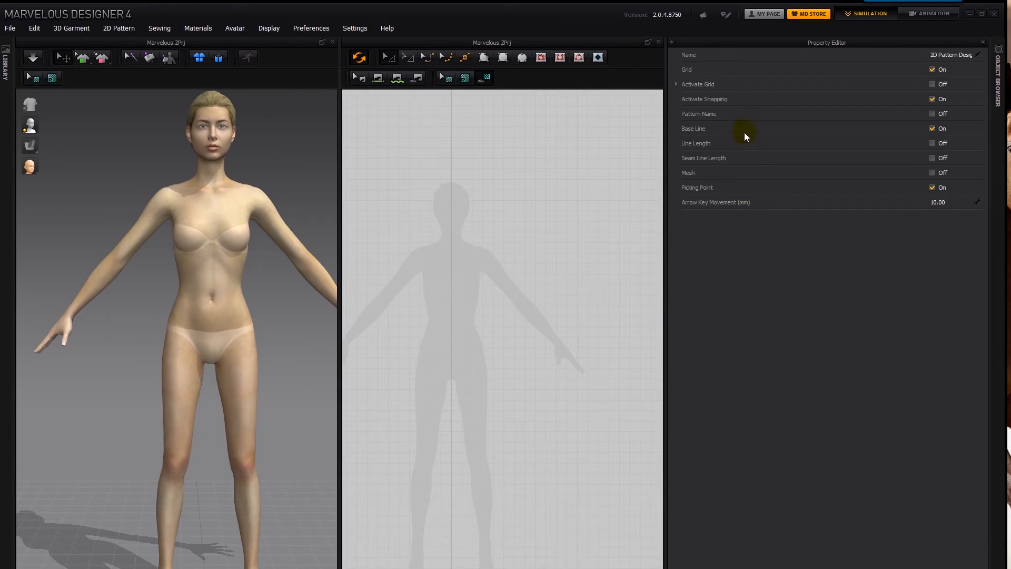
pyautogui.click(944, 85)
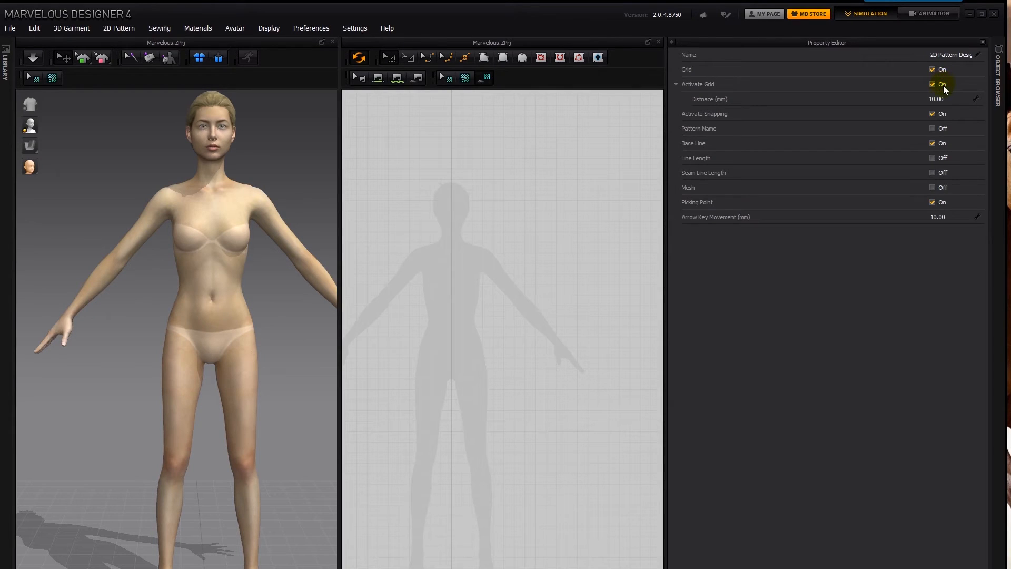
pyautogui.click(940, 97)
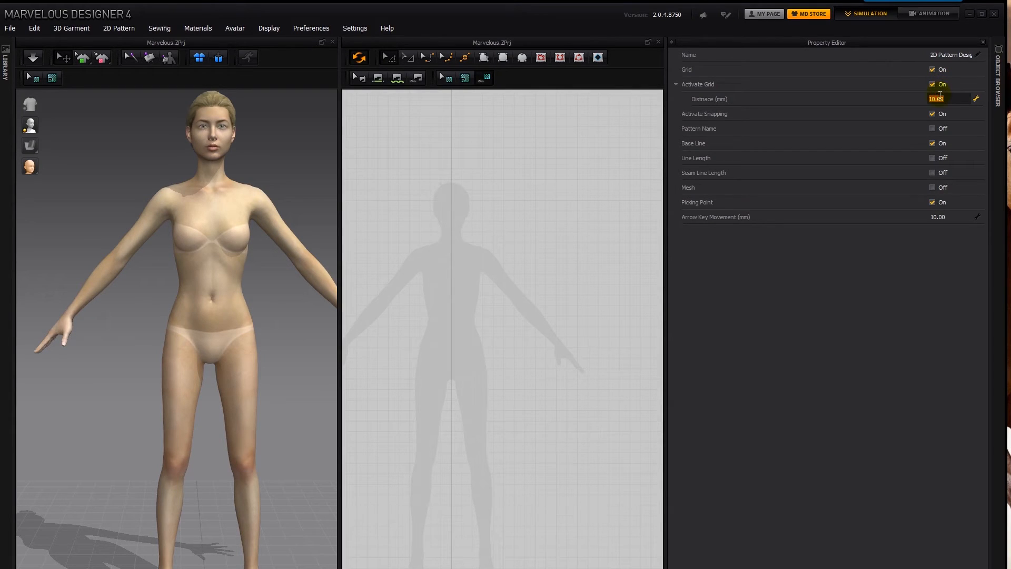
pyautogui.write('5')
pyautogui.click(906, 259)
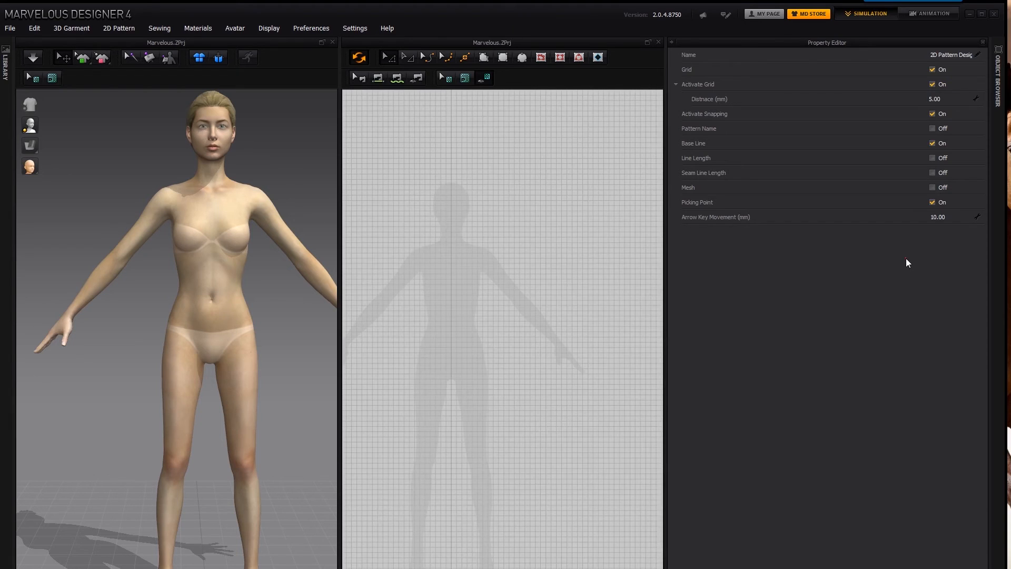
# - Set the 2D grid distance to 1 mm and reopen the distance value for editing
pyautogui.click(940, 99)
pyautogui.write('1')
pyautogui.click(906, 289)
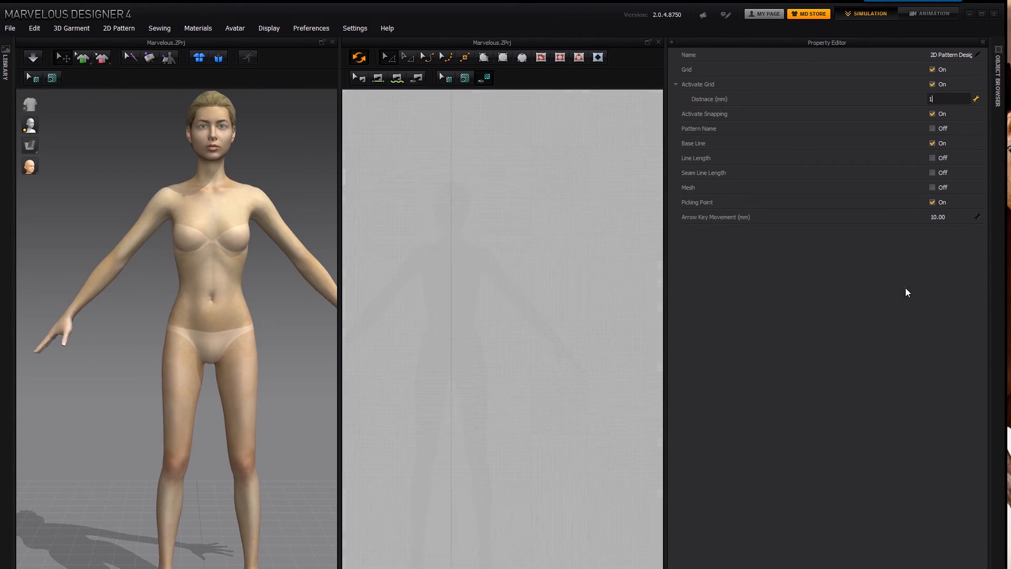
pyautogui.scroll(3, 524, 271)
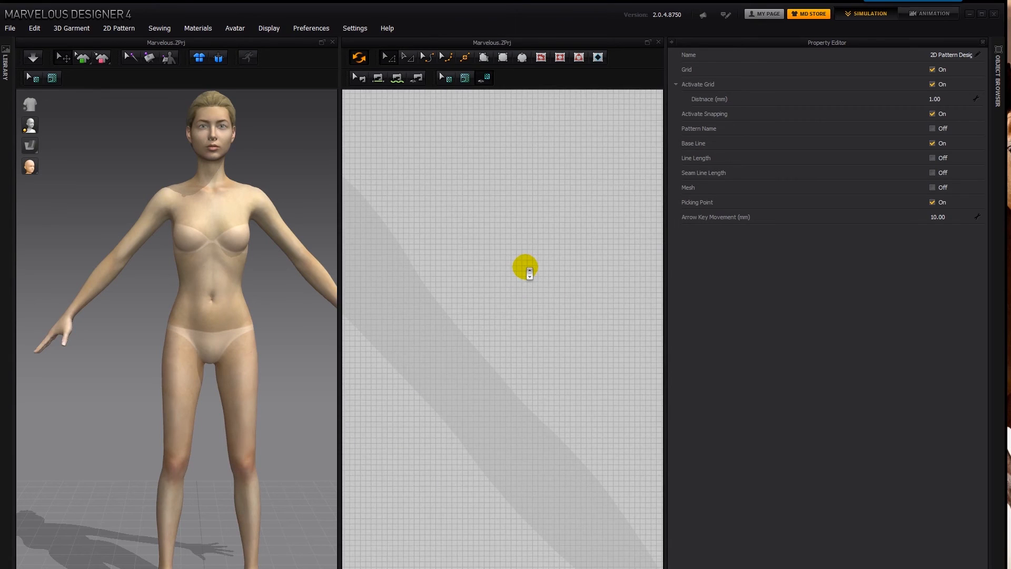
pyautogui.scroll(5, 530, 272)
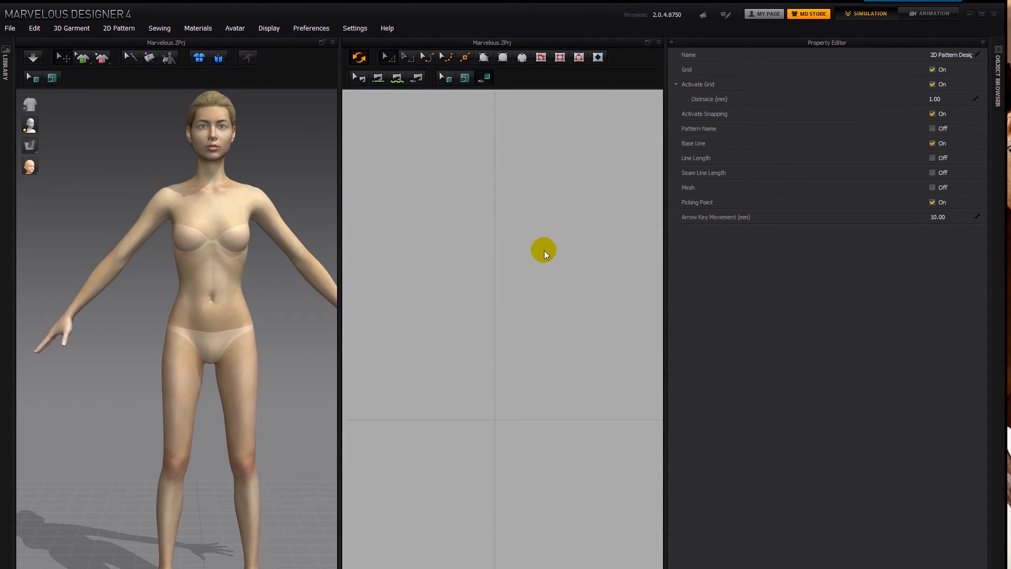
pyautogui.scroll(-4, 546, 253)
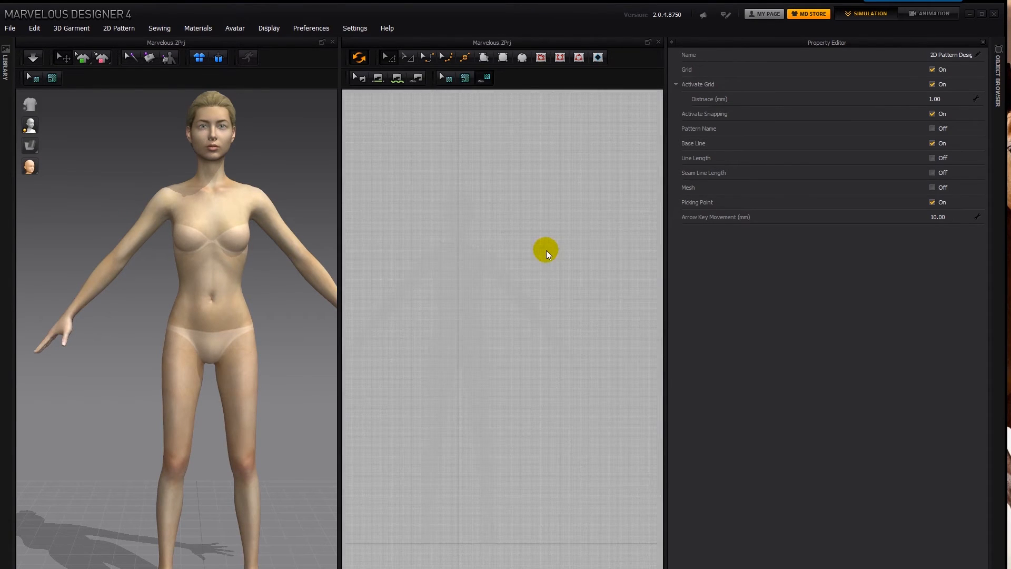
pyautogui.click(941, 98)
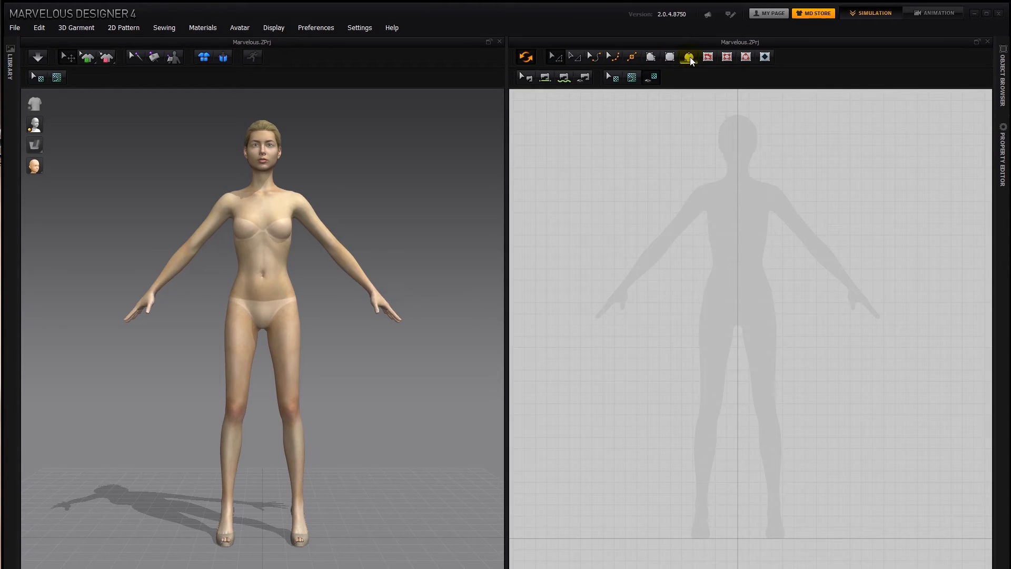
# - Draw a closed irregular polygon pattern with eleven corner points over the silhouette's right arm in the 2D view
pyautogui.click(651, 57)
pyautogui.click(598, 221)
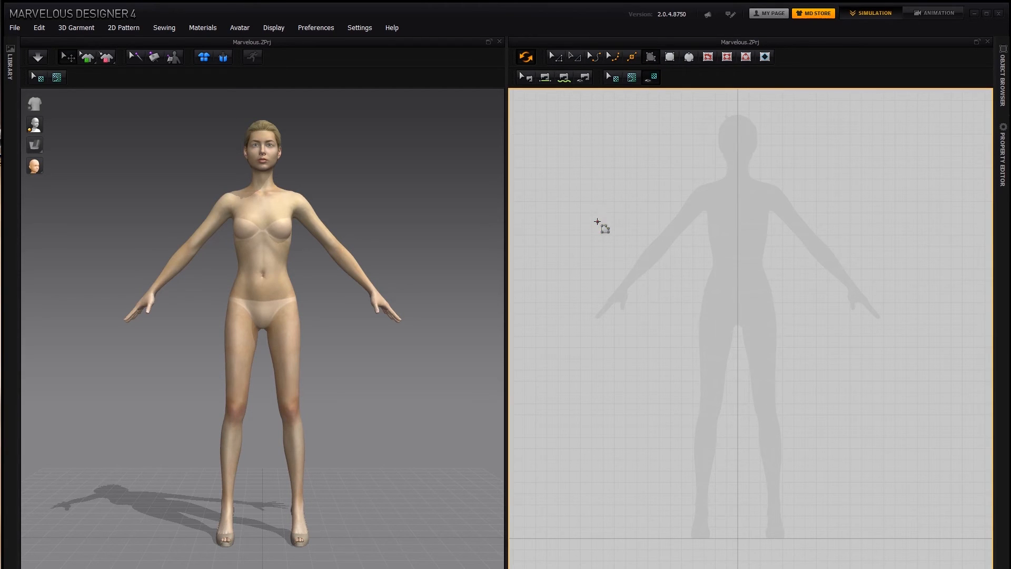
pyautogui.click(625, 194)
pyautogui.click(675, 211)
pyautogui.click(678, 262)
pyautogui.click(641, 271)
pyautogui.click(632, 305)
pyautogui.click(592, 298)
pyautogui.click(542, 273)
pyautogui.click(561, 244)
pyautogui.click(607, 253)
pyautogui.click(575, 215)
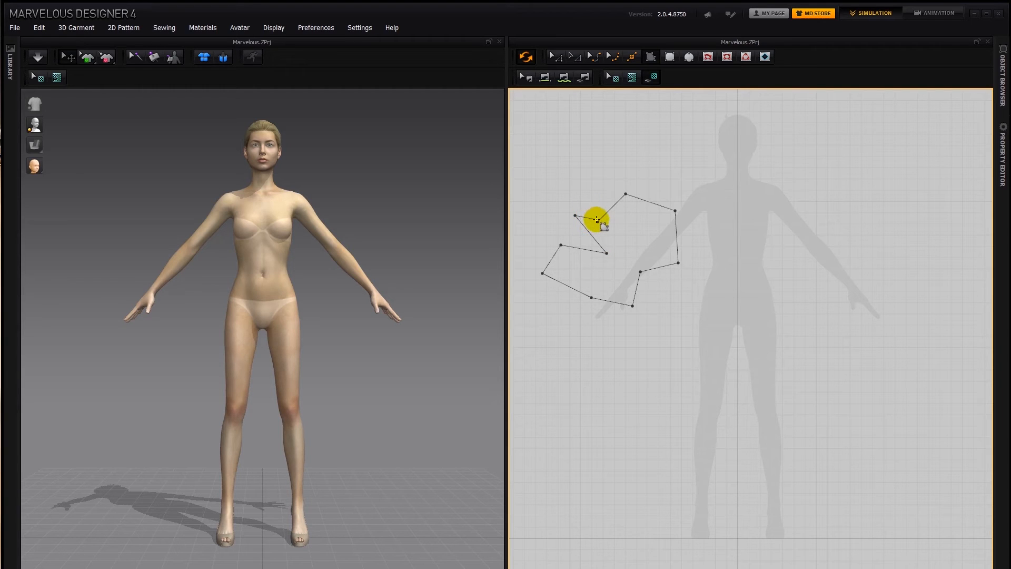
pyautogui.click(597, 221)
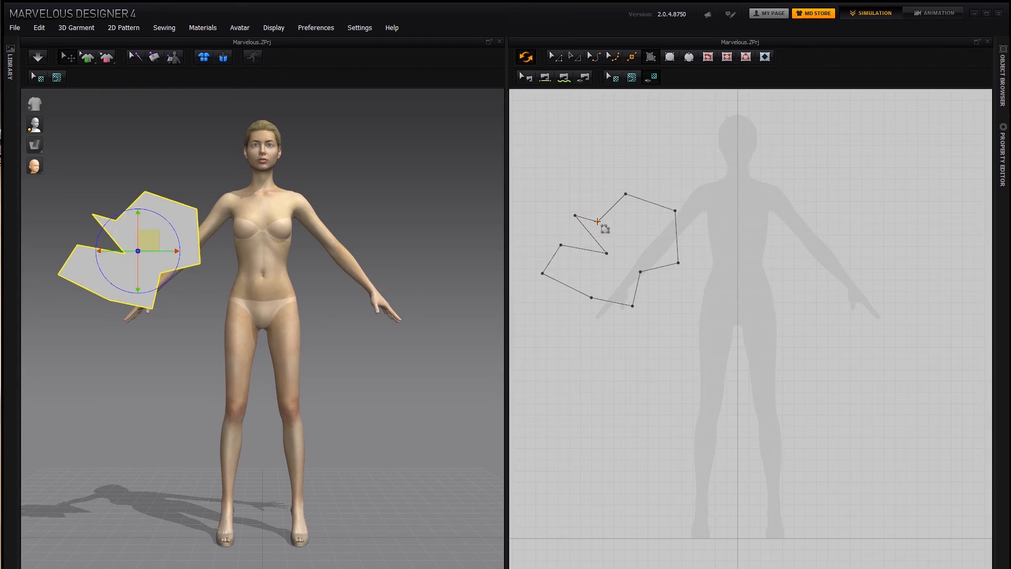
# - Move the polygon pattern piece in front of the avatar's torso in the 3D view and delete the pattern
pyautogui.click(594, 270)
pyautogui.click(170, 232)
pyautogui.moveTo(170, 232); pyautogui.dragTo(303, 208)
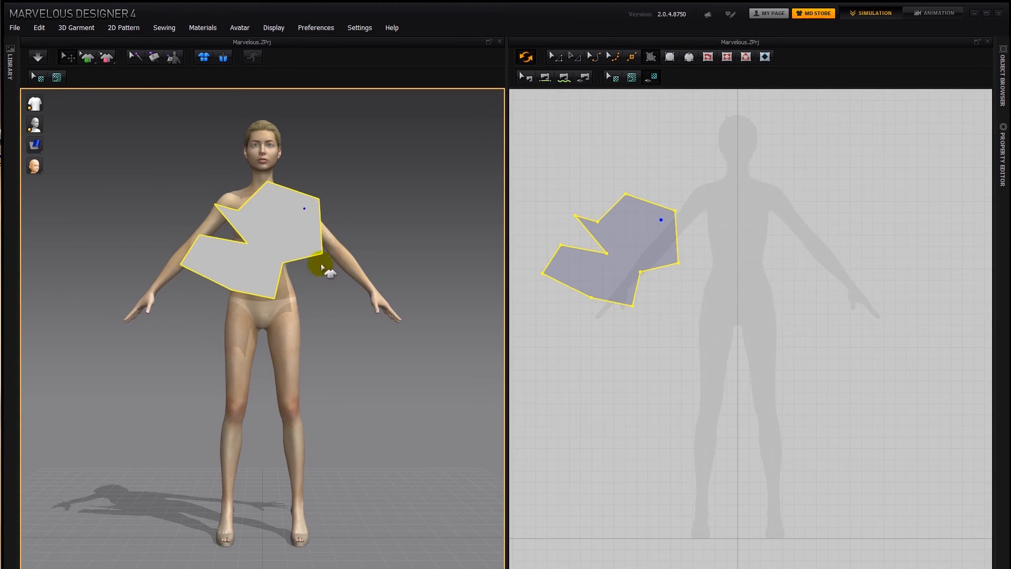
pyautogui.click(644, 230)
pyautogui.press('Delete')
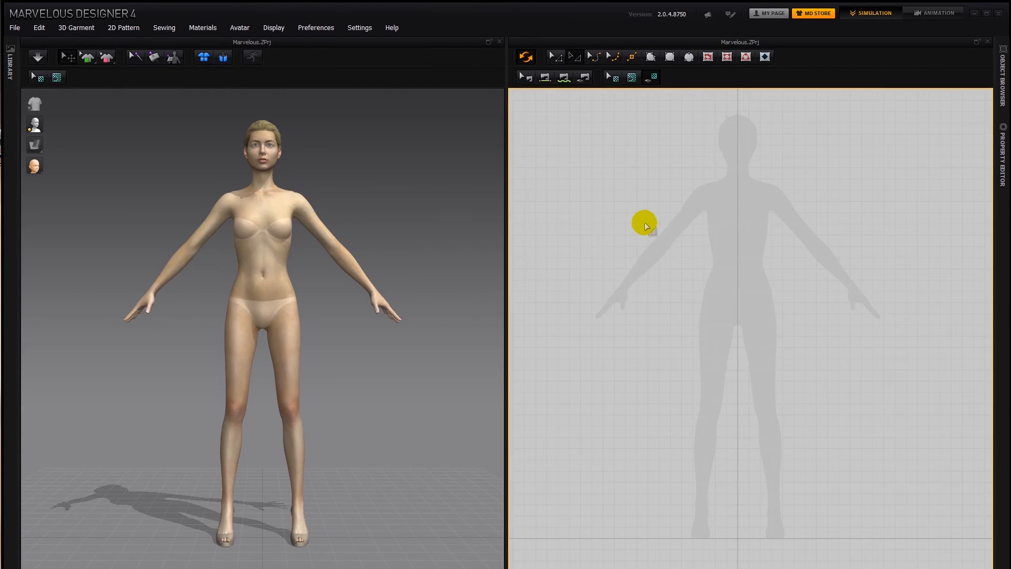
# - Draw a rectangle pattern about 499 mm wide and 904 mm high over the silhouette's torso and turn on Show Line Length
pyautogui.click(670, 57)
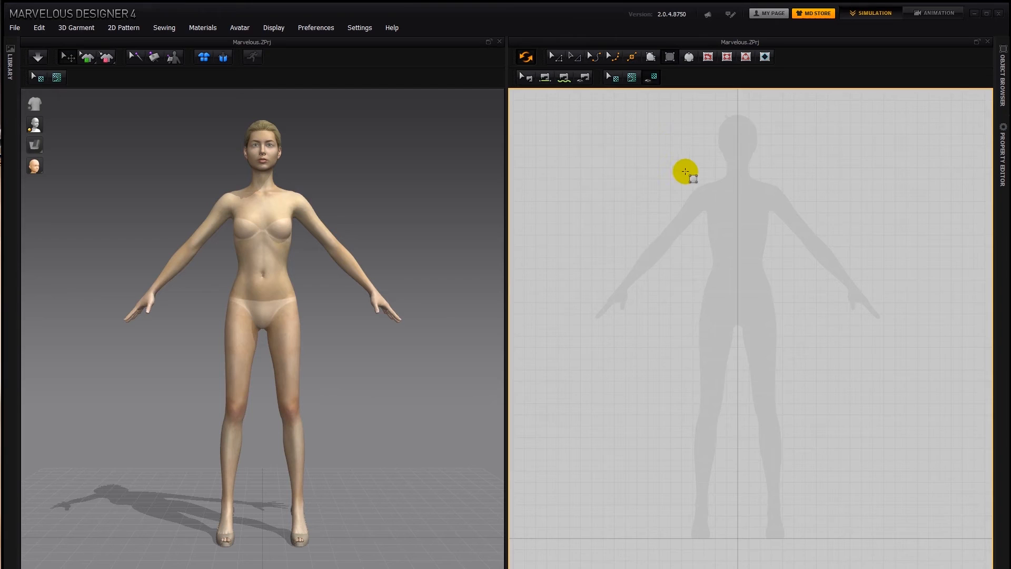
pyautogui.moveTo(687, 175); pyautogui.dragTo(607, 194, button='right')
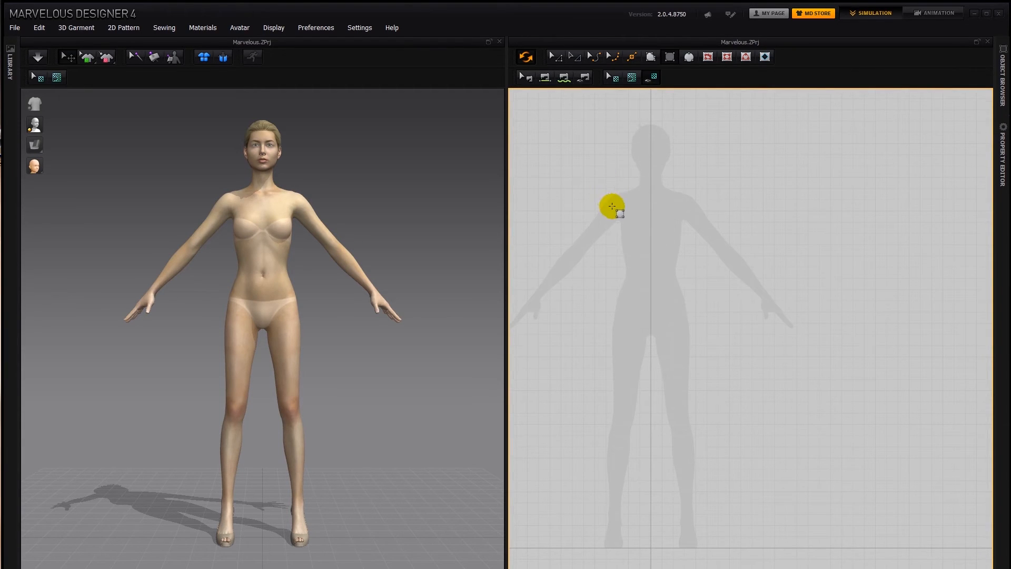
pyautogui.scroll(5, 611, 202)
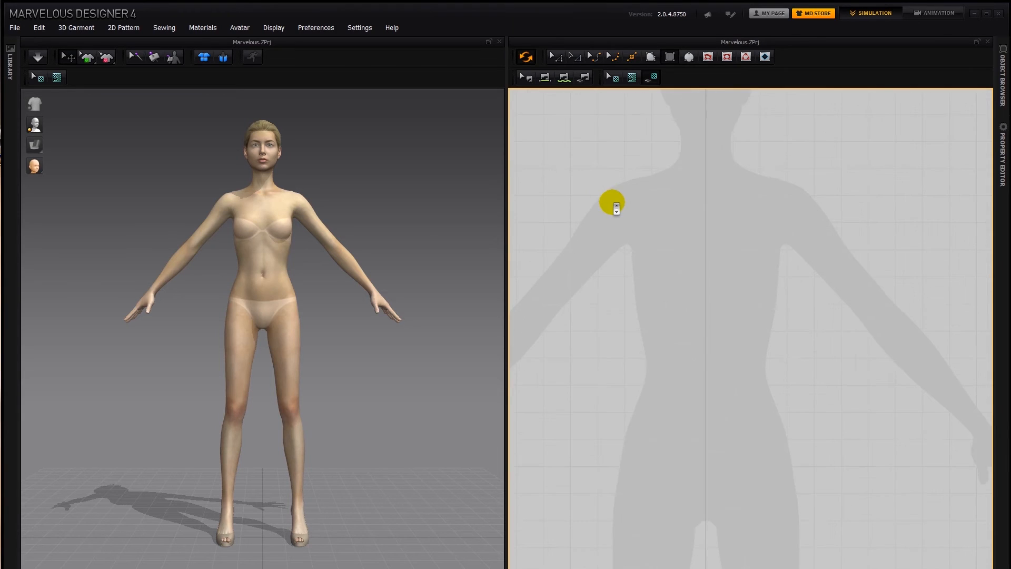
pyautogui.scroll(-2, 610, 193)
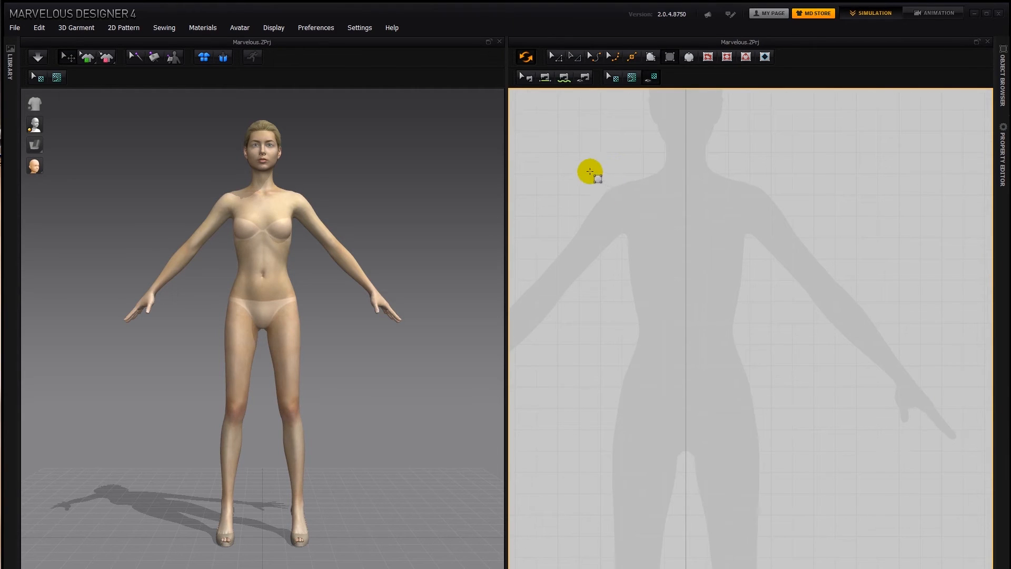
pyautogui.moveTo(581, 173); pyautogui.dragTo(793, 558)
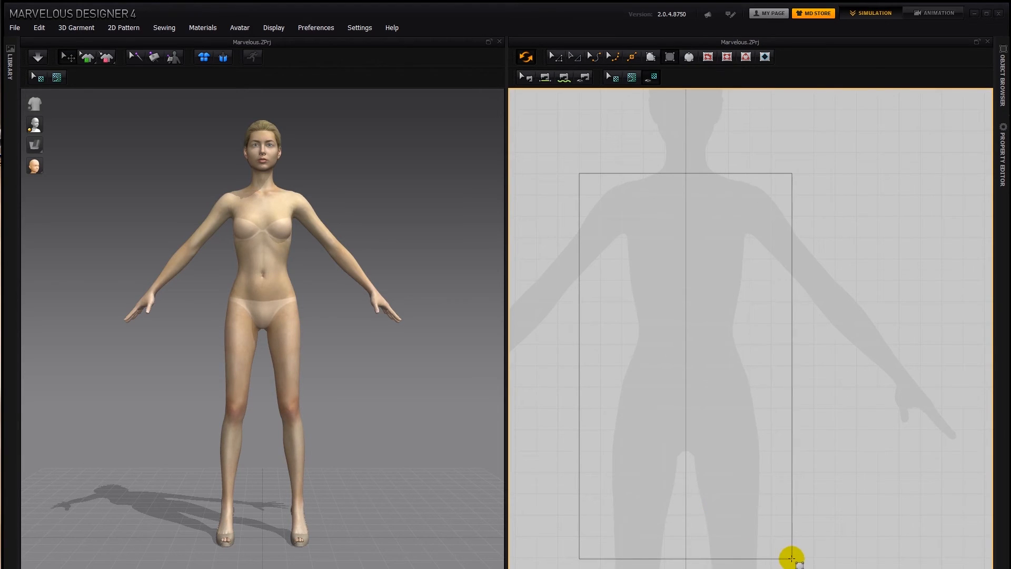
pyautogui.moveTo(791, 557); pyautogui.dragTo(791, 558)
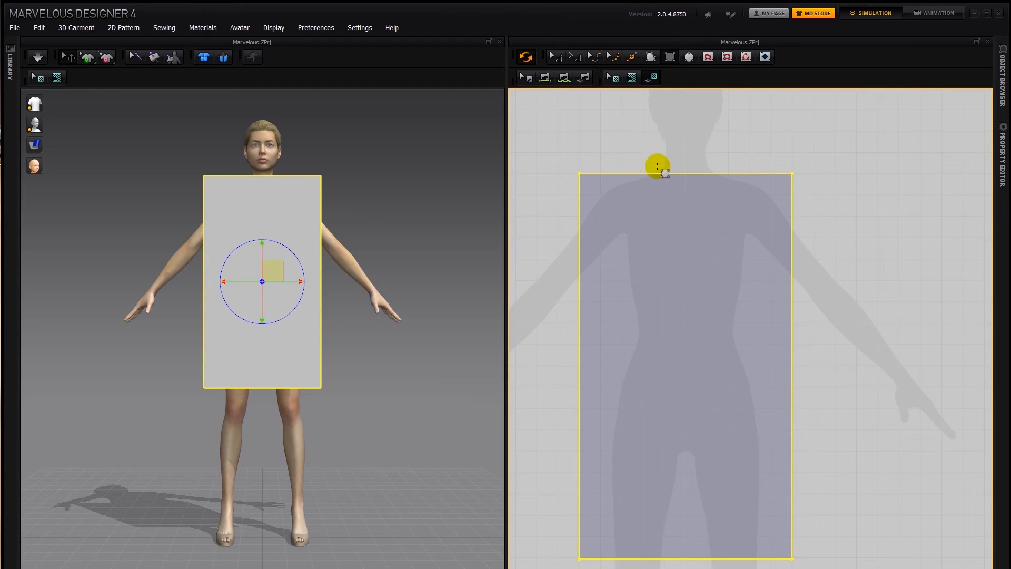
pyautogui.rightClick(756, 135)
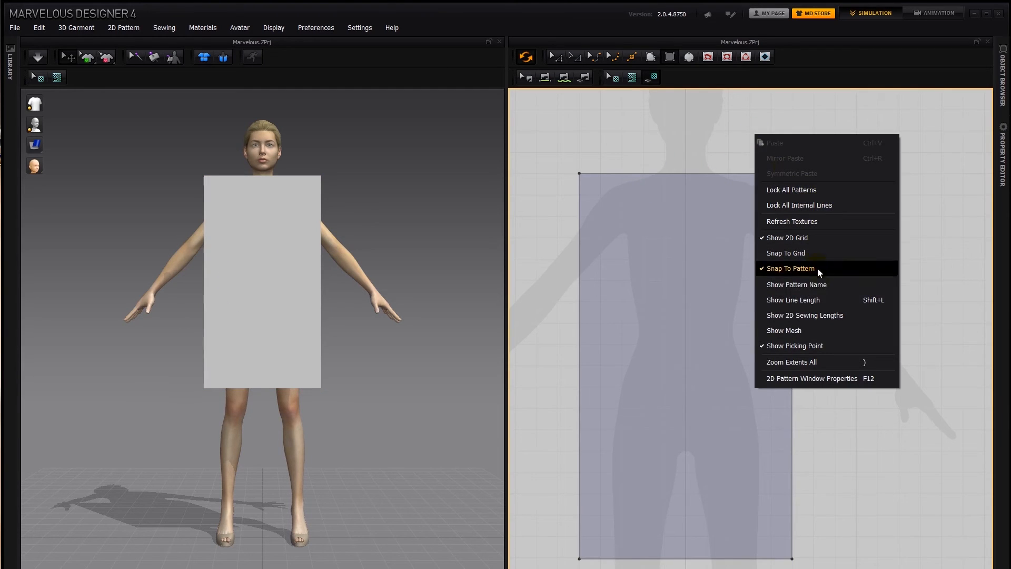
pyautogui.click(830, 299)
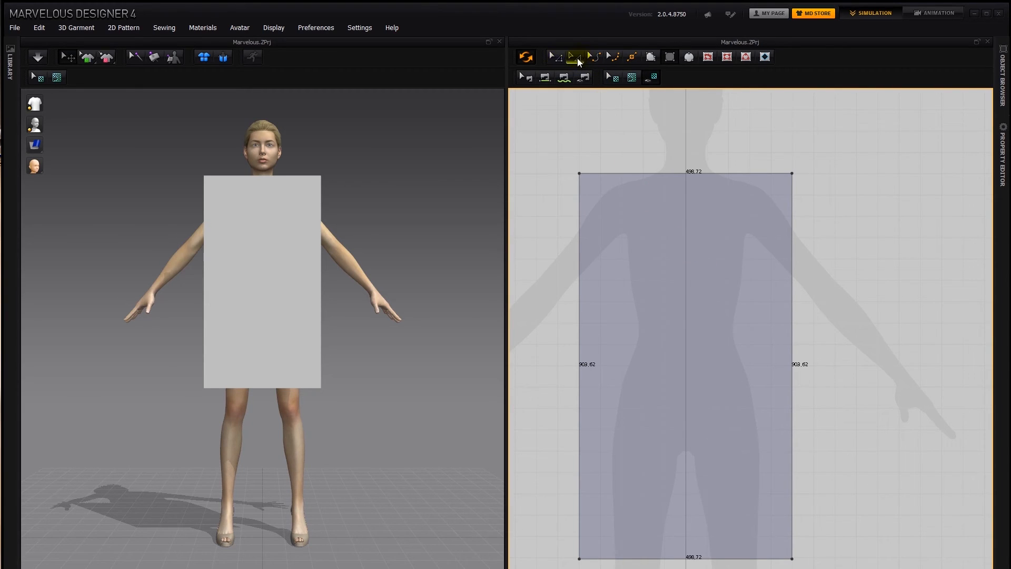
# - Try moving the rectangle's upper-left corner point and its top edge with Edit Pattern, undoing each change
pyautogui.click(577, 64)
pyautogui.click(557, 56)
pyautogui.click(579, 173)
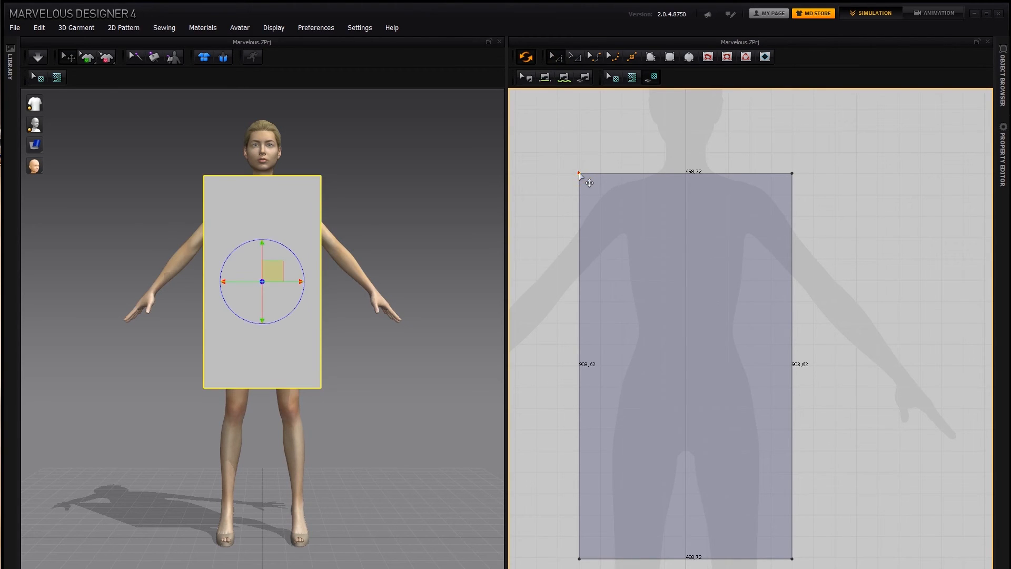
pyautogui.moveTo(579, 173); pyautogui.dragTo(598, 193)
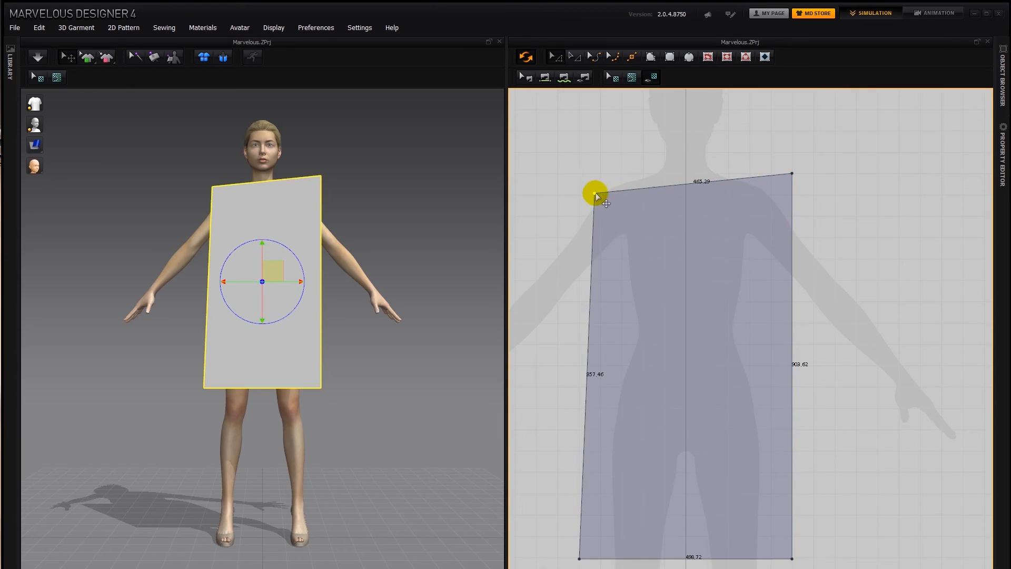
pyautogui.hotkey('ctrl', 'z')
pyautogui.moveTo(615, 173); pyautogui.dragTo(579, 198)
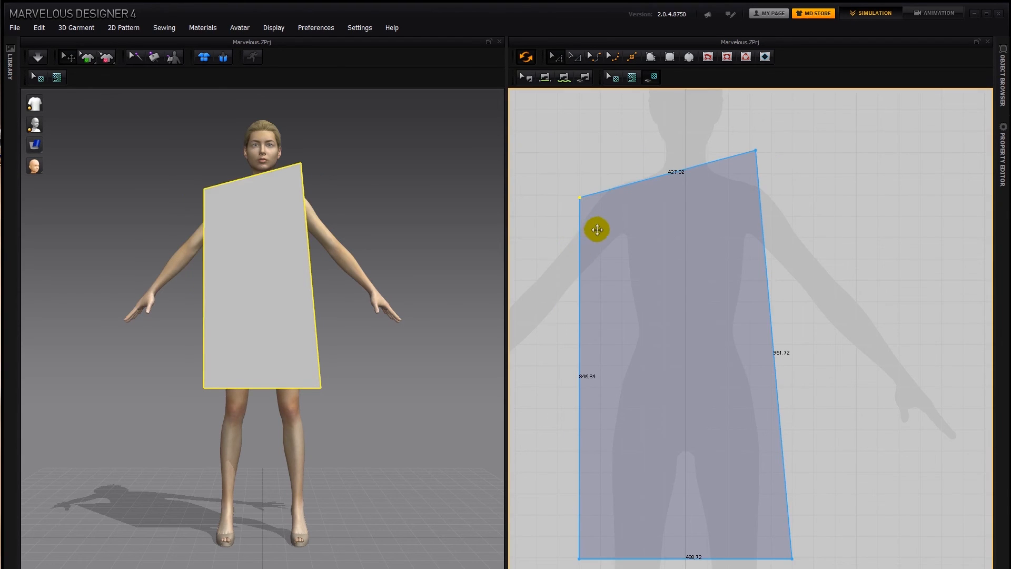
pyautogui.hotkey('ctrl', 'z')
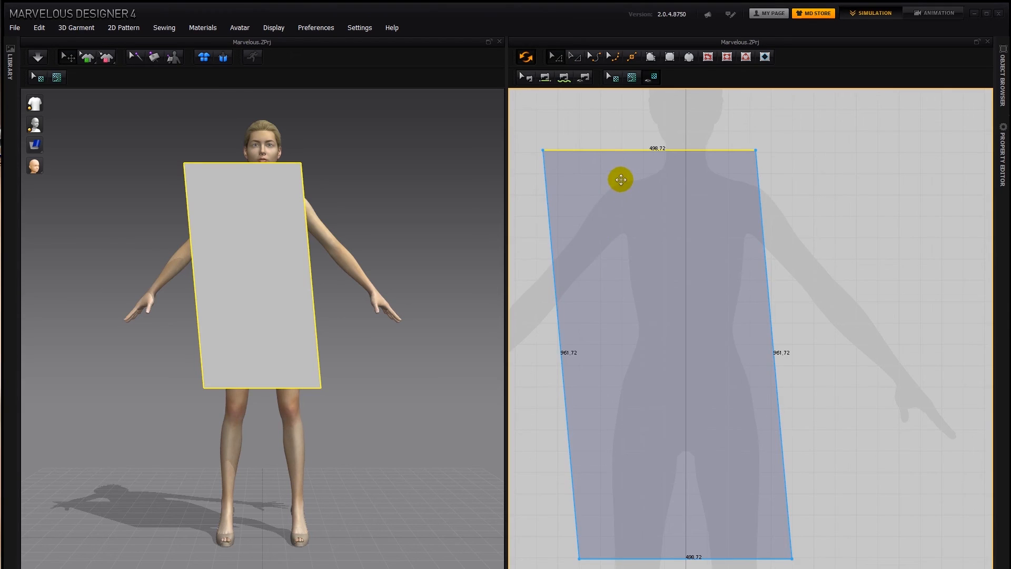
pyautogui.hotkey('ctrl', 'z')
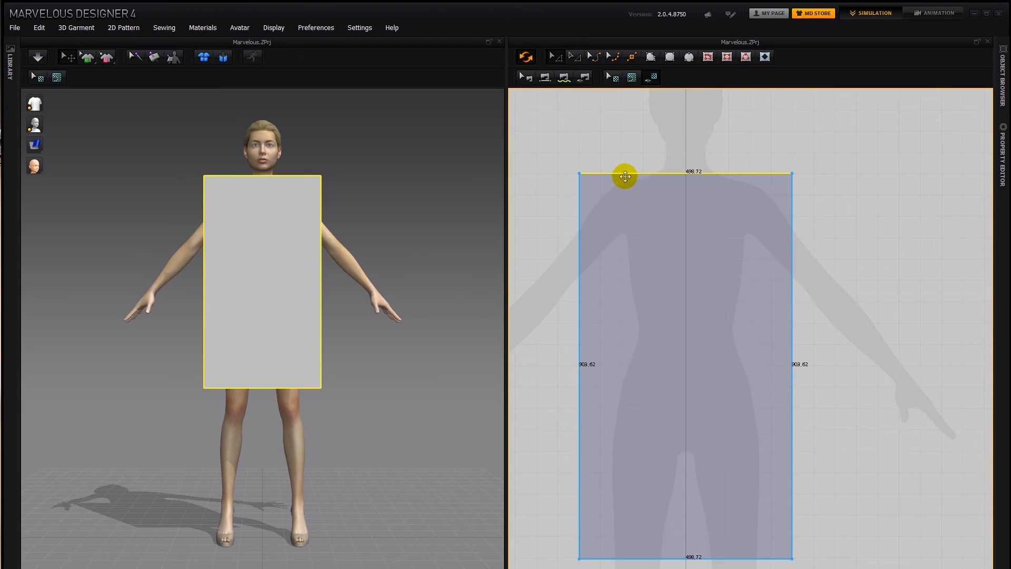
# - Shrink the rectangle pattern's height to about 597 mm with Transform Pattern and stretch it up to about 958 mm
pyautogui.click(574, 56)
pyautogui.click(681, 167)
pyautogui.moveTo(683, 161); pyautogui.dragTo(674, 303)
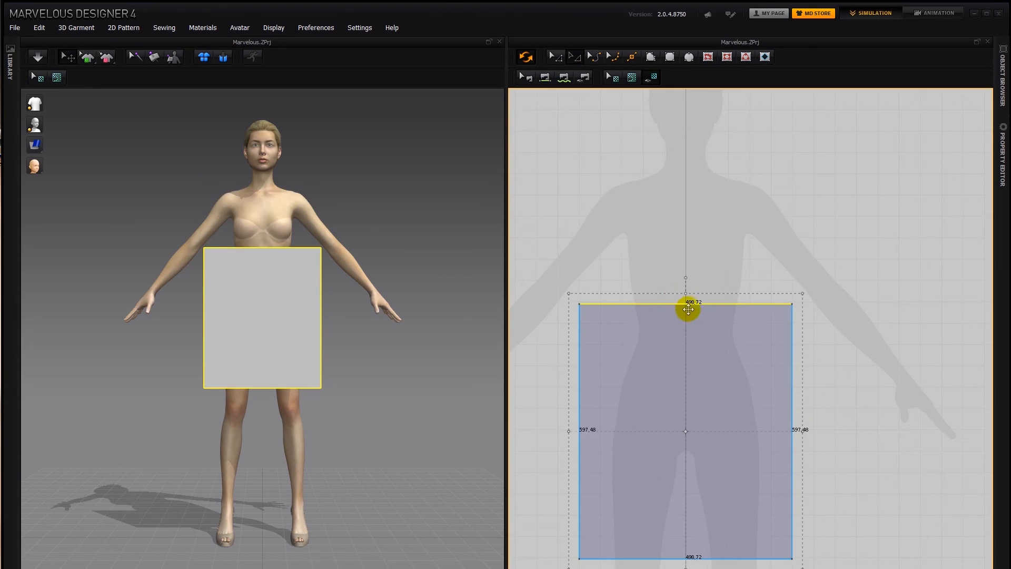
pyautogui.click(579, 329)
pyautogui.click(685, 343)
pyautogui.moveTo(695, 291); pyautogui.dragTo(663, 138)
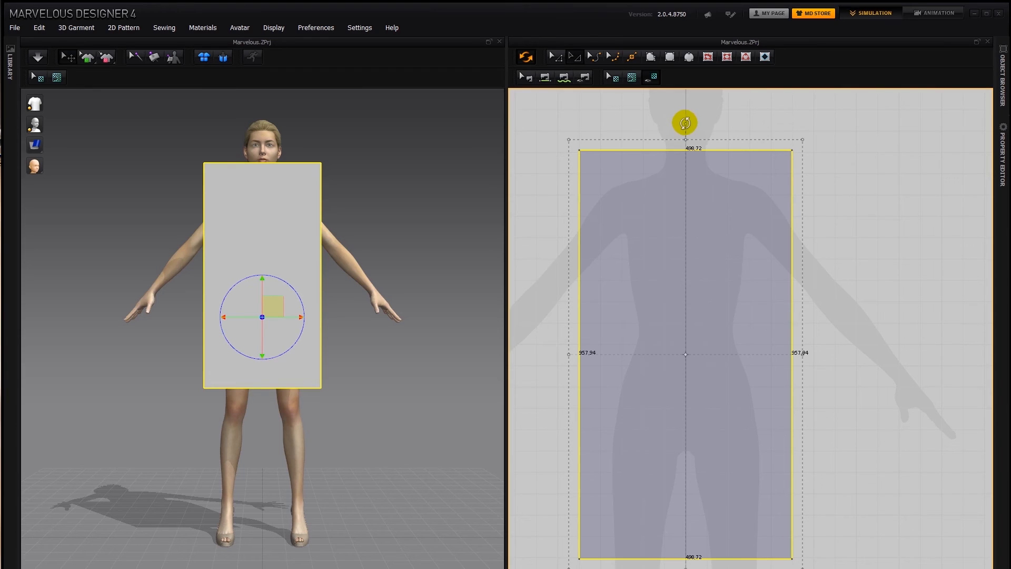
# - Rotate the rectangle pattern in the 2D view and enlarge it to about 1233 mm long
pyautogui.moveTo(685, 122); pyautogui.dragTo(592, 124)
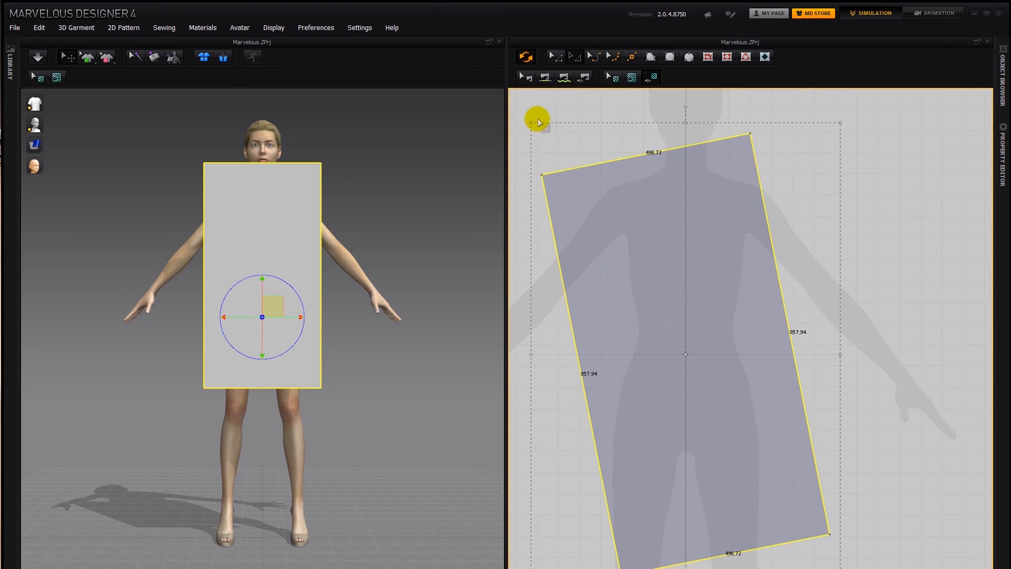
pyautogui.moveTo(530, 123); pyautogui.dragTo(503, 101)
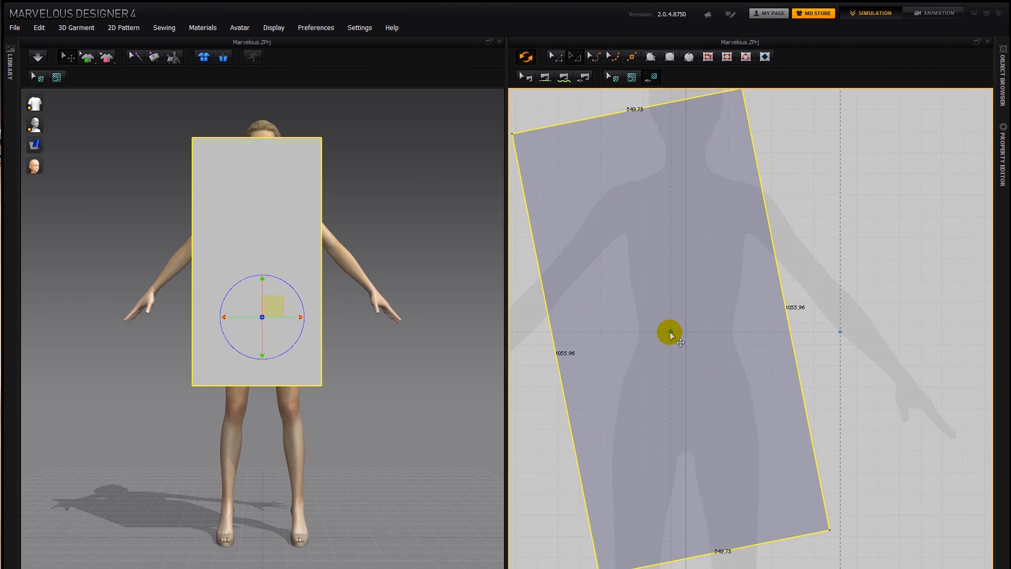
pyautogui.moveTo(670, 331); pyautogui.dragTo(690, 217)
pyautogui.moveTo(792, 214); pyautogui.dragTo(824, 277, button='right')
pyautogui.moveTo(705, 151); pyautogui.dragTo(725, 135)
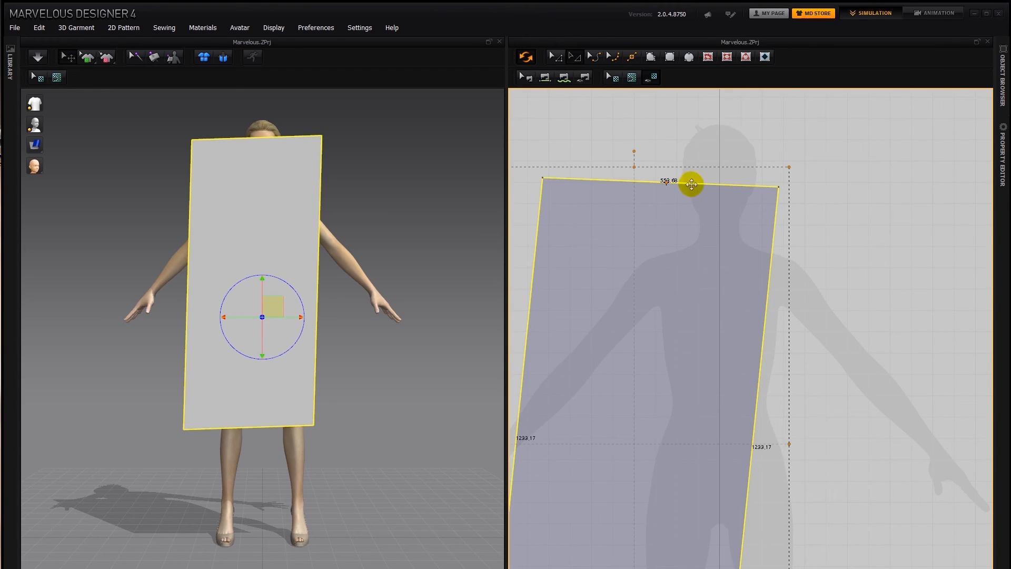
# - Widen the tilted pattern on both sides of its centre to about 683 mm and delete it
pyautogui.click(665, 181)
pyautogui.moveTo(790, 442); pyautogui.dragTo(837, 438)
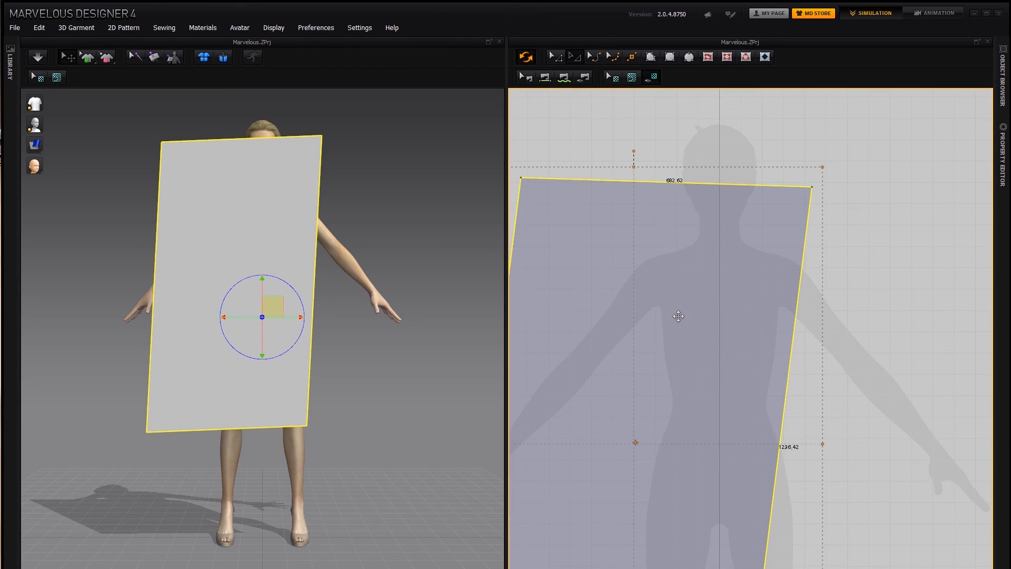
pyautogui.press('Delete')
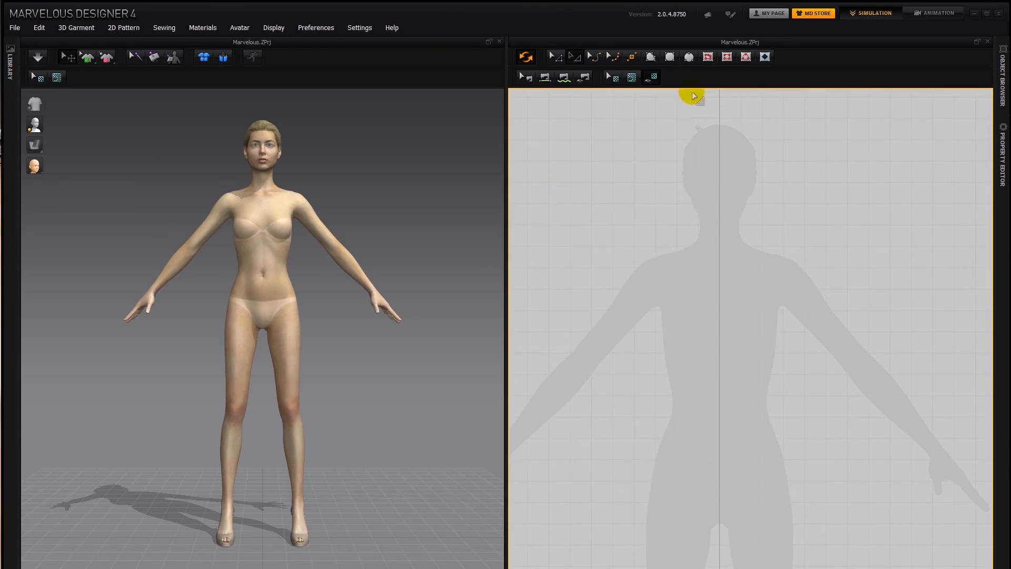
# - Draw a rectangle pattern about 399 mm wide and 701 mm high from the shoulders to the hips of the silhouette
pyautogui.click(634, 245)
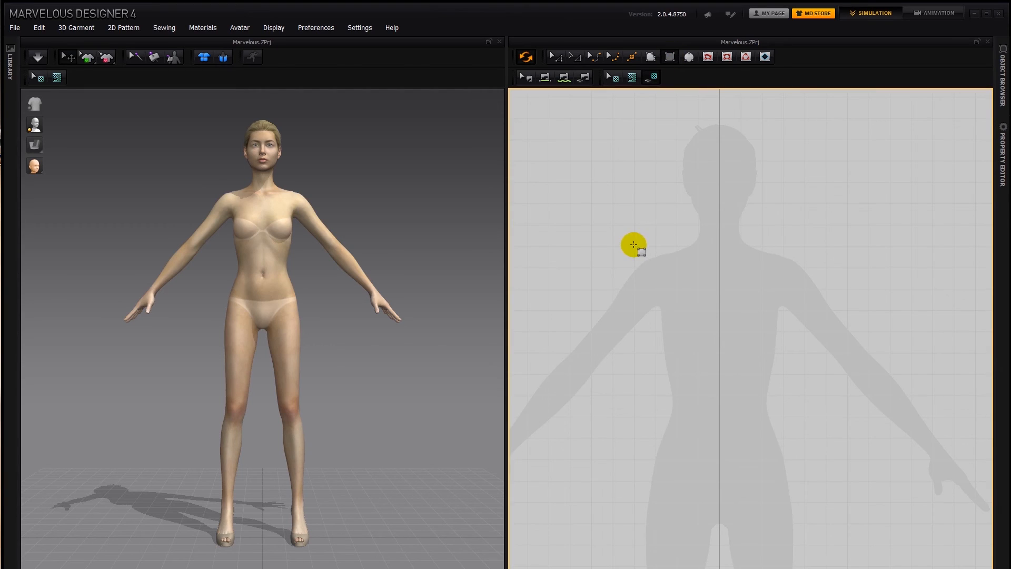
pyautogui.moveTo(635, 246); pyautogui.dragTo(800, 542)
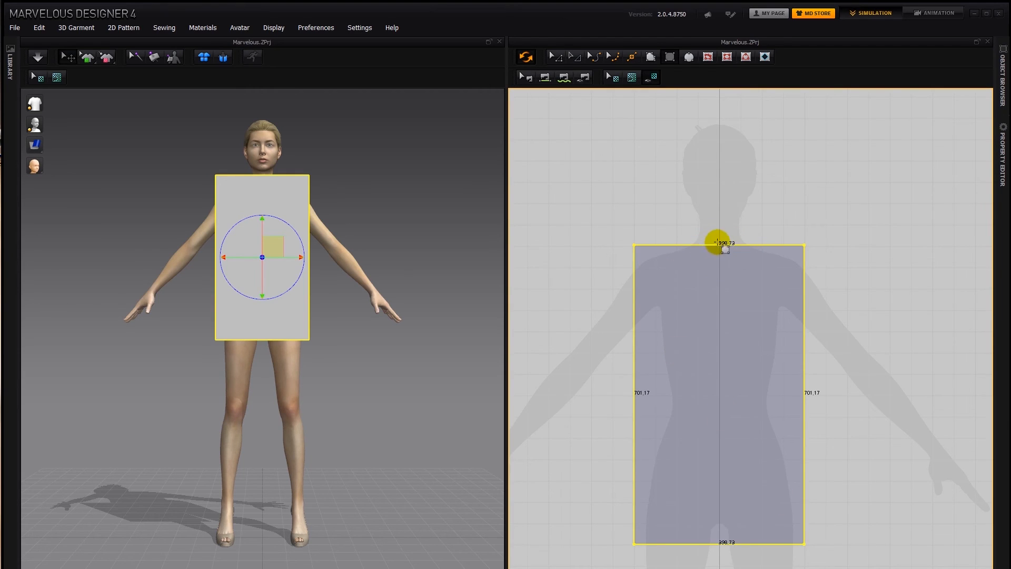
# - Widen the upright rectangle pattern symmetrically to about 405 mm with Transform Pattern and delete it
pyautogui.click(575, 58)
pyautogui.click(819, 391)
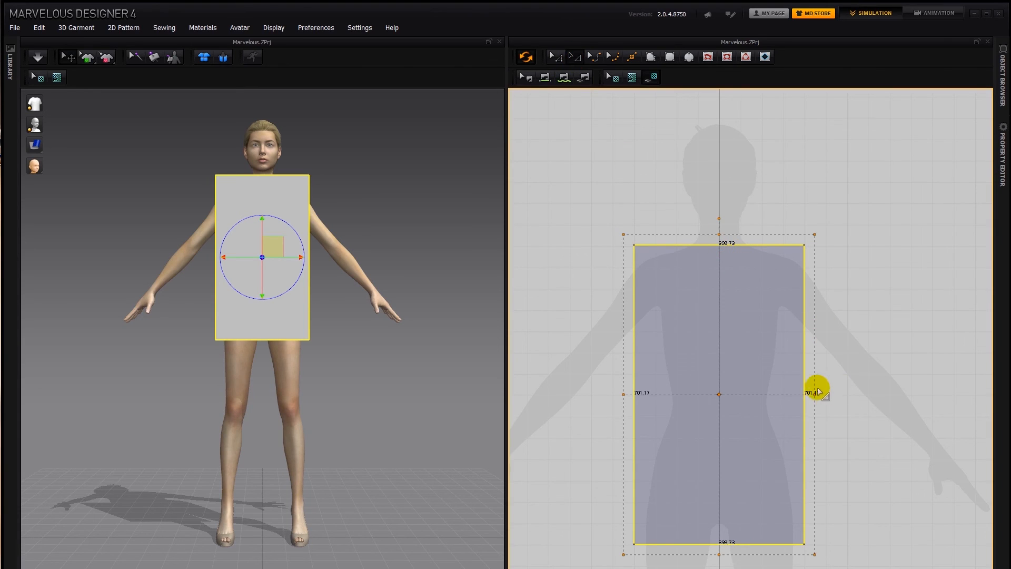
pyautogui.moveTo(815, 392); pyautogui.dragTo(818, 392)
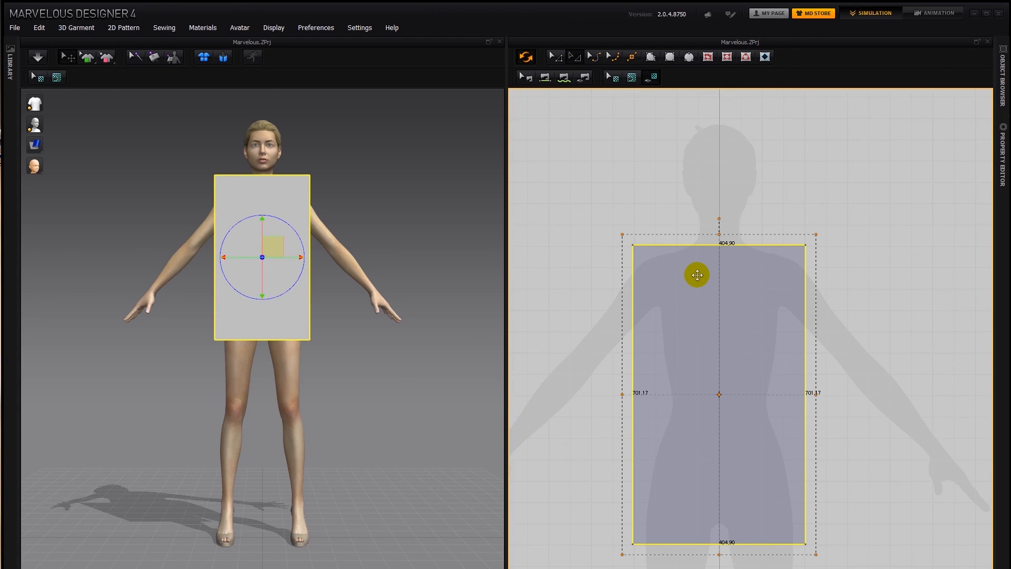
pyautogui.press('Delete')
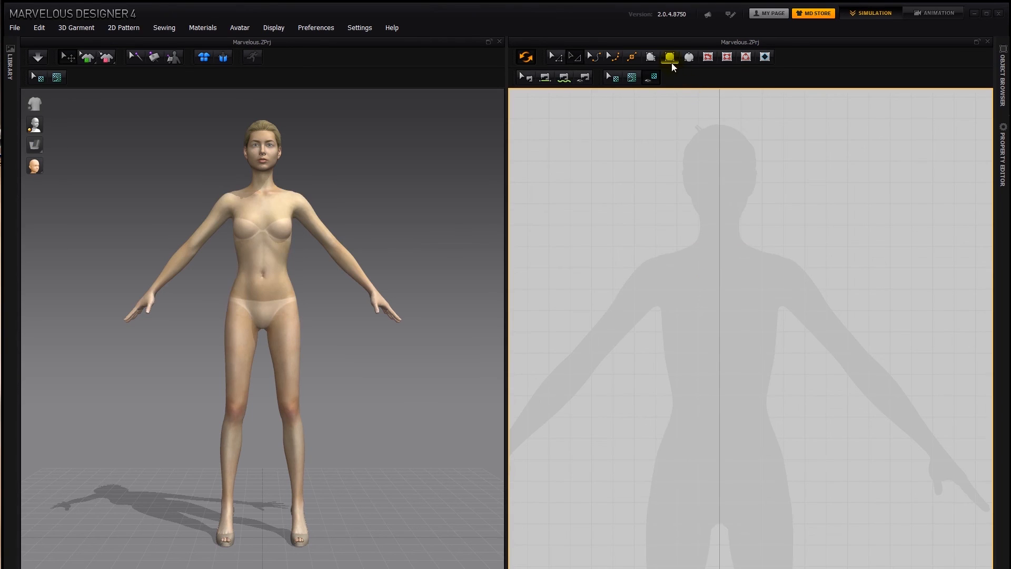
# - Create a rectangle pattern centred on the silhouette by exact dimensions, with a width of 400 mm and a height of 800 mm
pyautogui.click(670, 58)
pyautogui.click(720, 263)
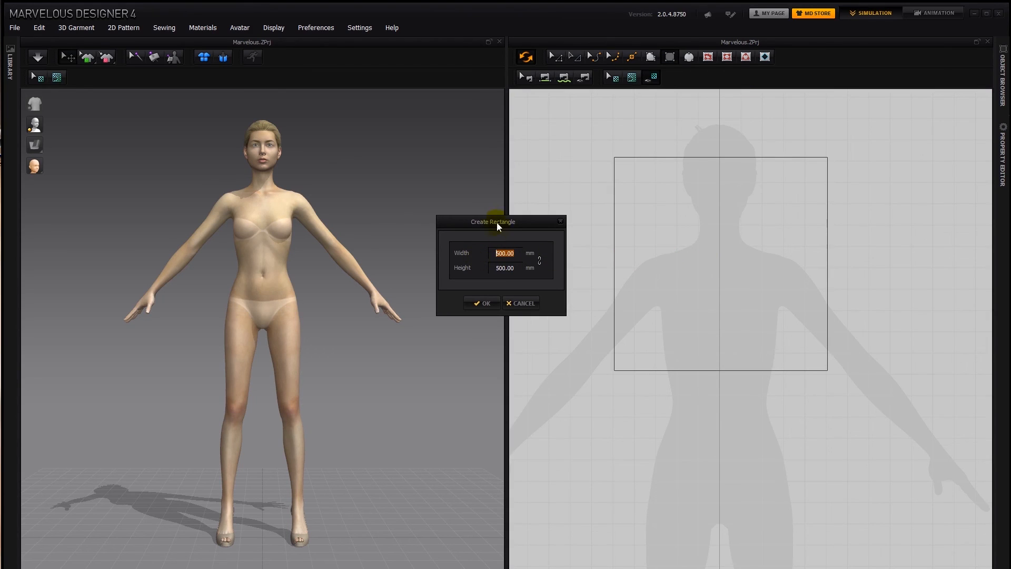
pyautogui.moveTo(497, 222); pyautogui.dragTo(543, 256)
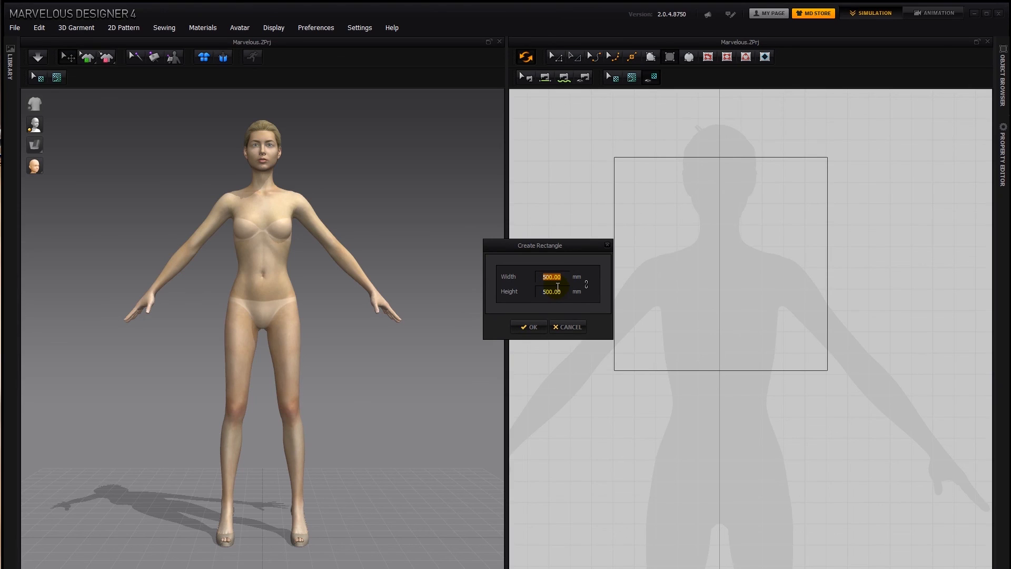
pyautogui.write('40')
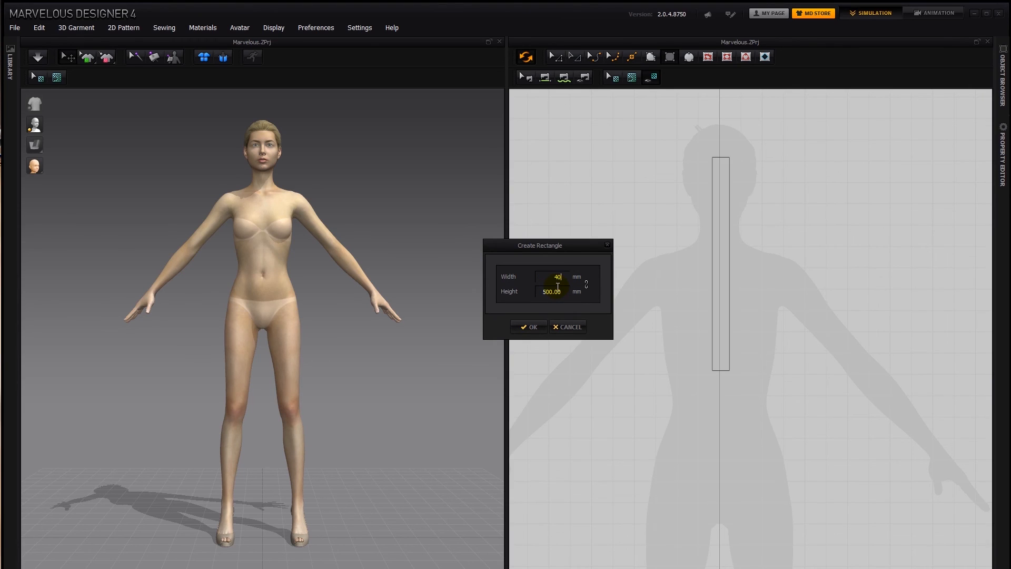
pyautogui.write('0')
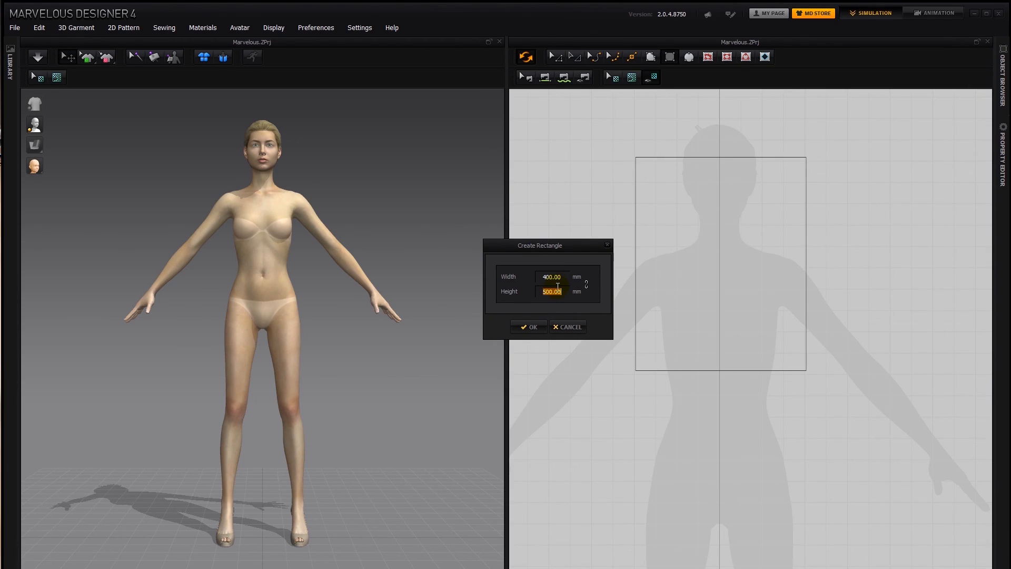
pyautogui.write('800')
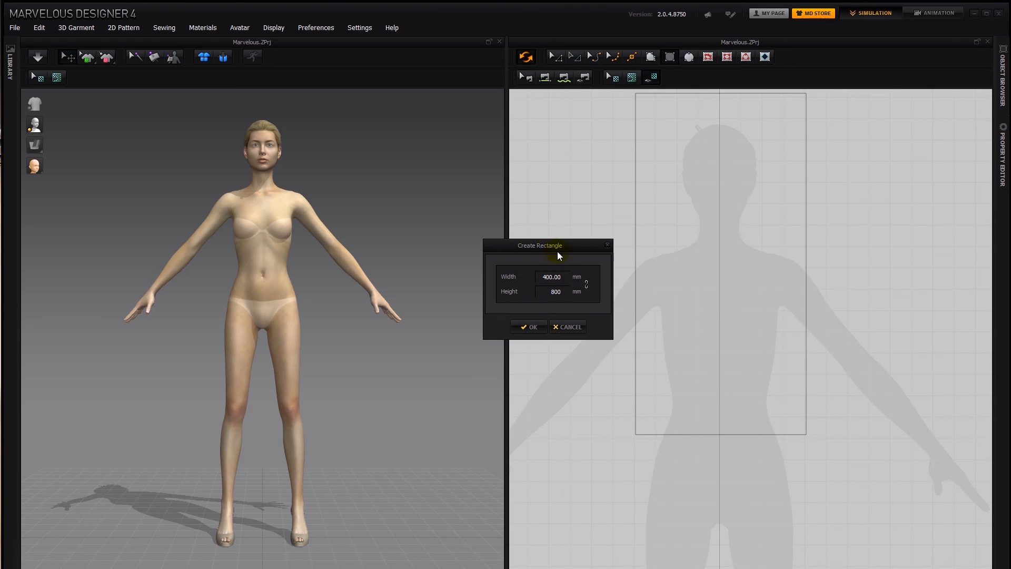
pyautogui.moveTo(553, 245); pyautogui.dragTo(573, 243)
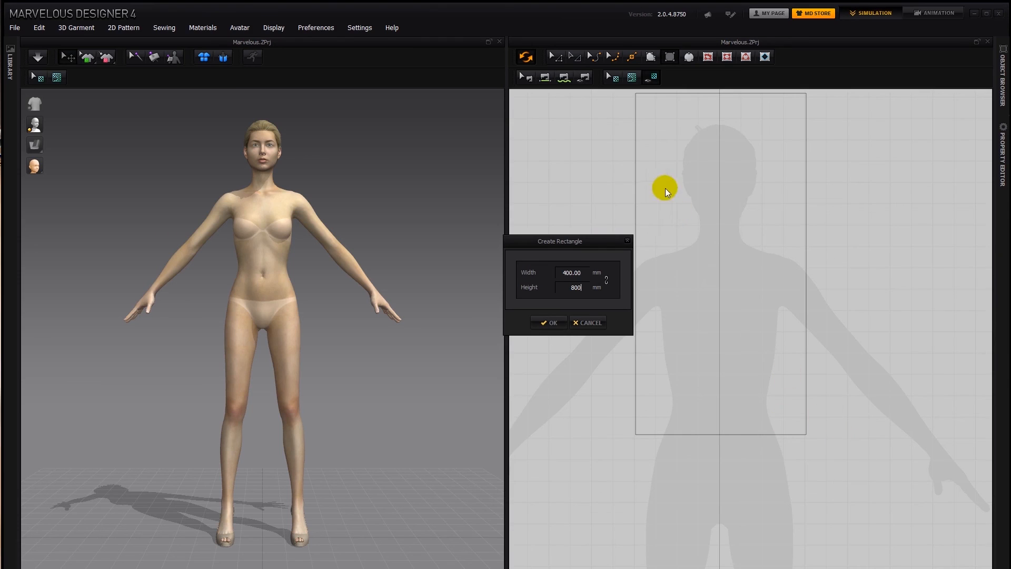
pyautogui.click(549, 321)
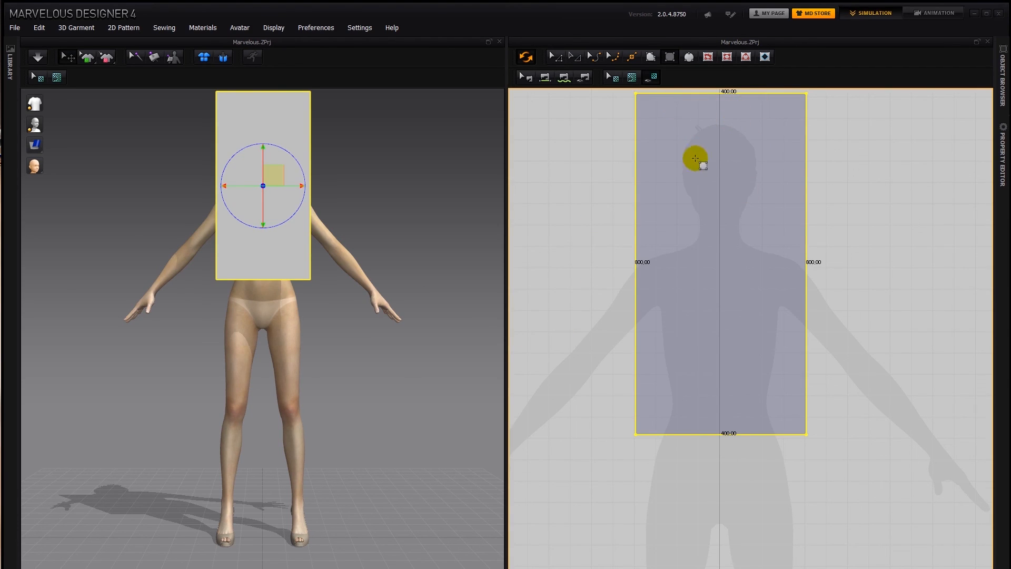
# - Move the rectangle pattern down in the 2D view so its top edge sits at the silhouette's neck
pyautogui.moveTo(707, 175); pyautogui.dragTo(727, 327)
pyautogui.moveTo(736, 246); pyautogui.dragTo(734, 224)
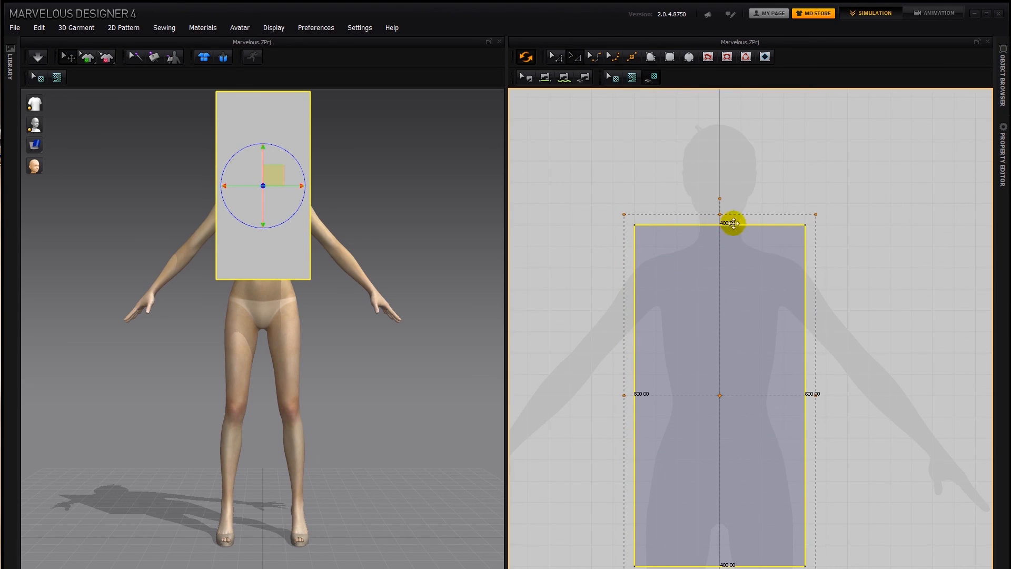
pyautogui.moveTo(452, 142); pyautogui.dragTo(391, 161, button='right')
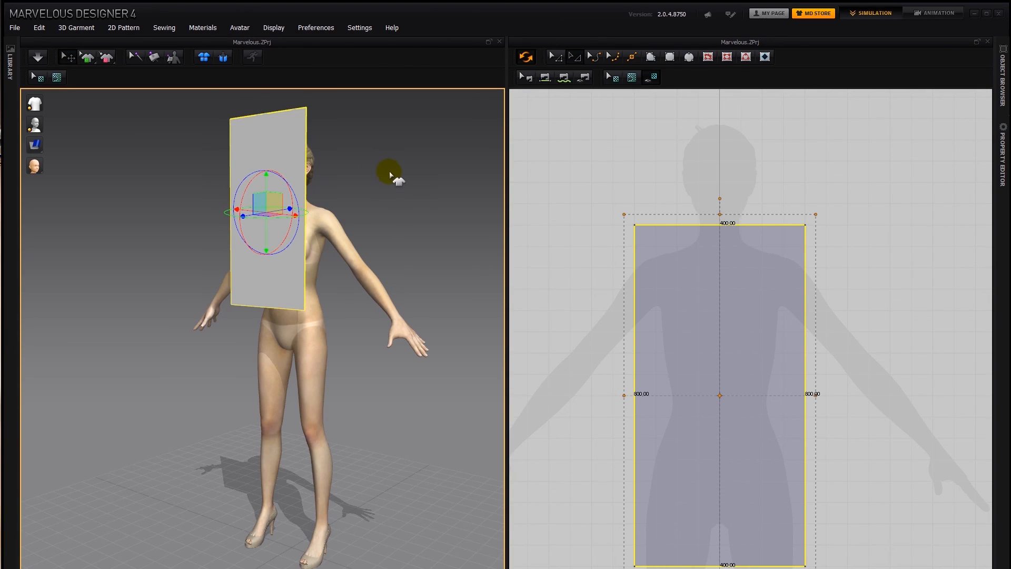
pyautogui.moveTo(389, 171)
pyautogui.mouseDown(button='right')
pyautogui.moveTo(316, 181)
pyautogui.moveTo(383, 181)
pyautogui.moveTo(372, 176)
pyautogui.mouseUp(button='right')
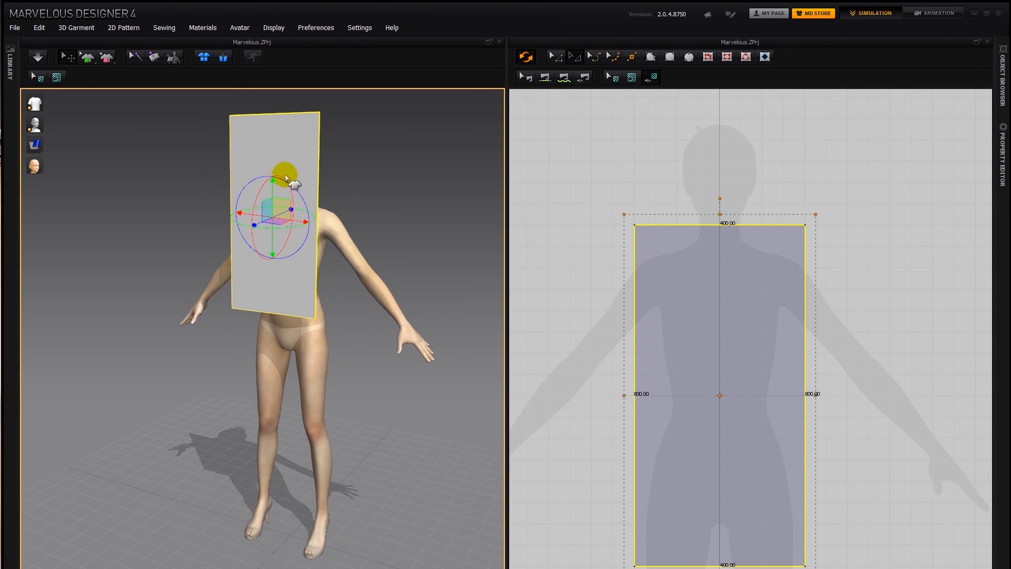
# - Move the rectangle pattern straight down in the 3D view until its upper edge is level with the avatar's chin and it covers the torso
pyautogui.moveTo(271, 191); pyautogui.dragTo(273, 260)
pyautogui.moveTo(358, 187); pyautogui.dragTo(413, 356, button='right')
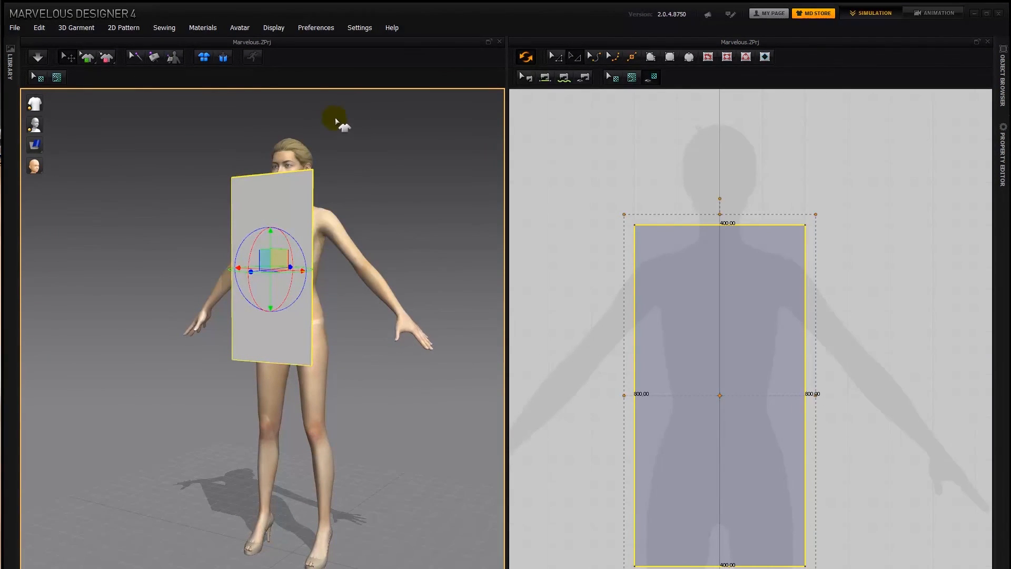
# - Examine the rectangle pattern's placement in front of the avatar from the front, side and back in the 3D view
pyautogui.moveTo(388, 223); pyautogui.dragTo(431, 216, button='right')
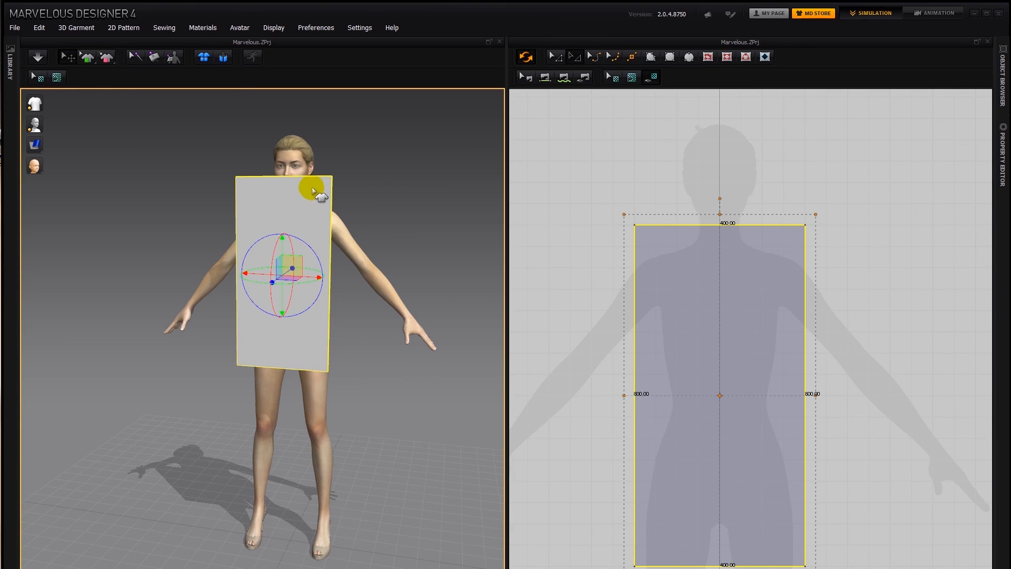
pyautogui.moveTo(392, 254); pyautogui.dragTo(241, 261, button='right')
pyautogui.moveTo(326, 214); pyautogui.dragTo(428, 198, button='right')
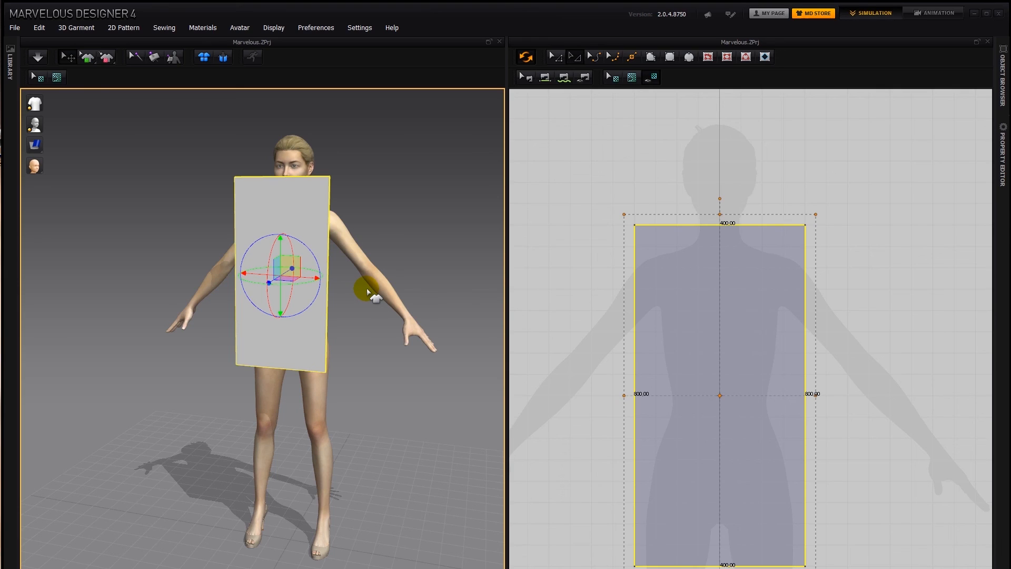
pyautogui.moveTo(367, 290); pyautogui.dragTo(201, 300, button='right')
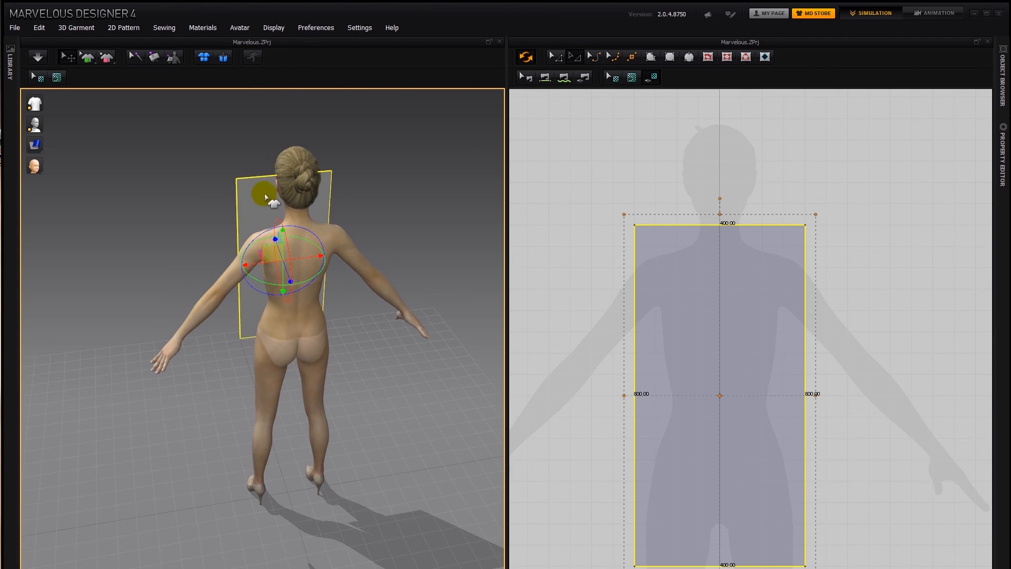
pyautogui.moveTo(329, 218); pyautogui.dragTo(408, 214, button='right')
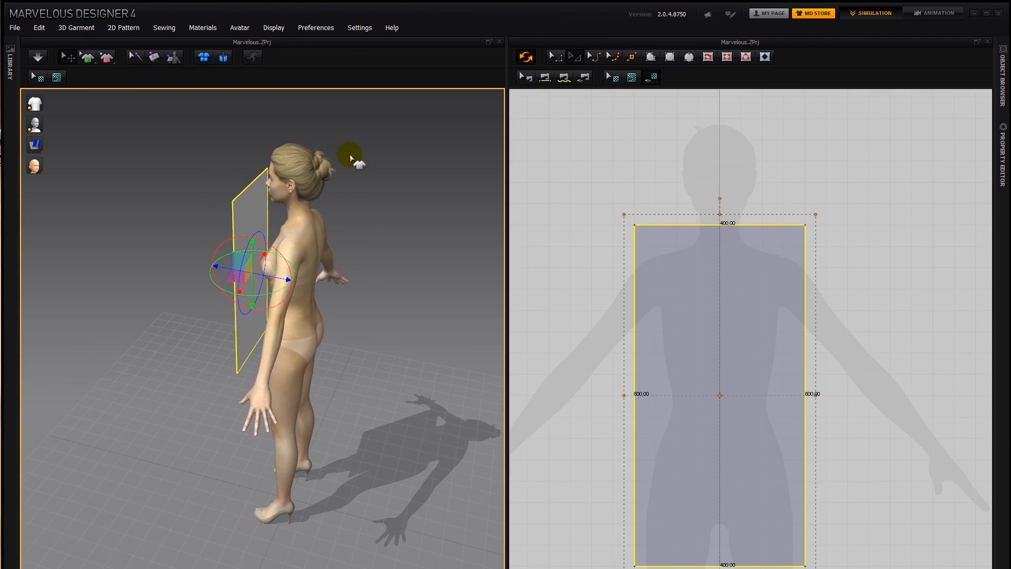
pyautogui.moveTo(327, 241); pyautogui.dragTo(457, 212, button='right')
pyautogui.scroll(1, 396, 239)
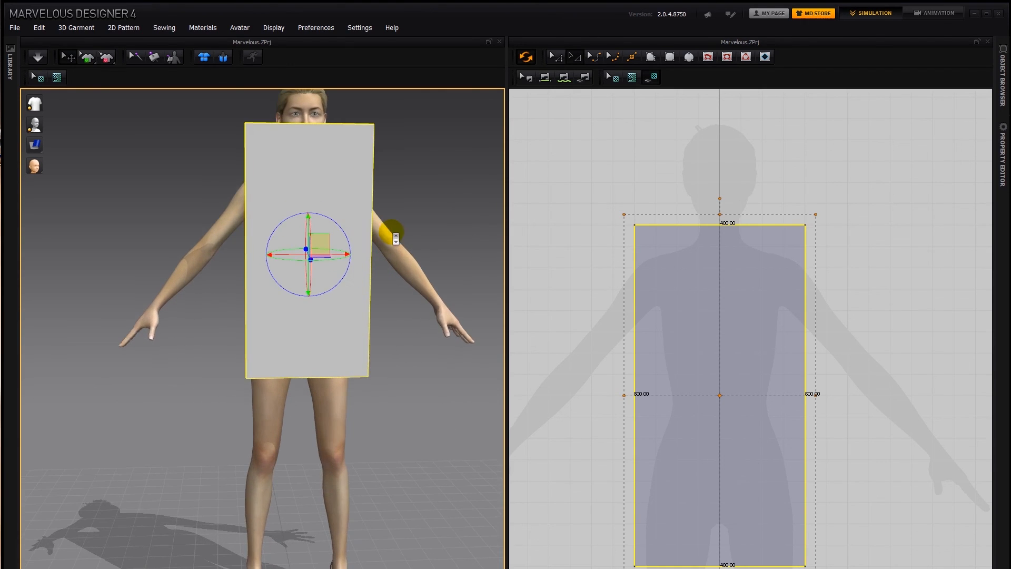
pyautogui.scroll(3, 437, 227)
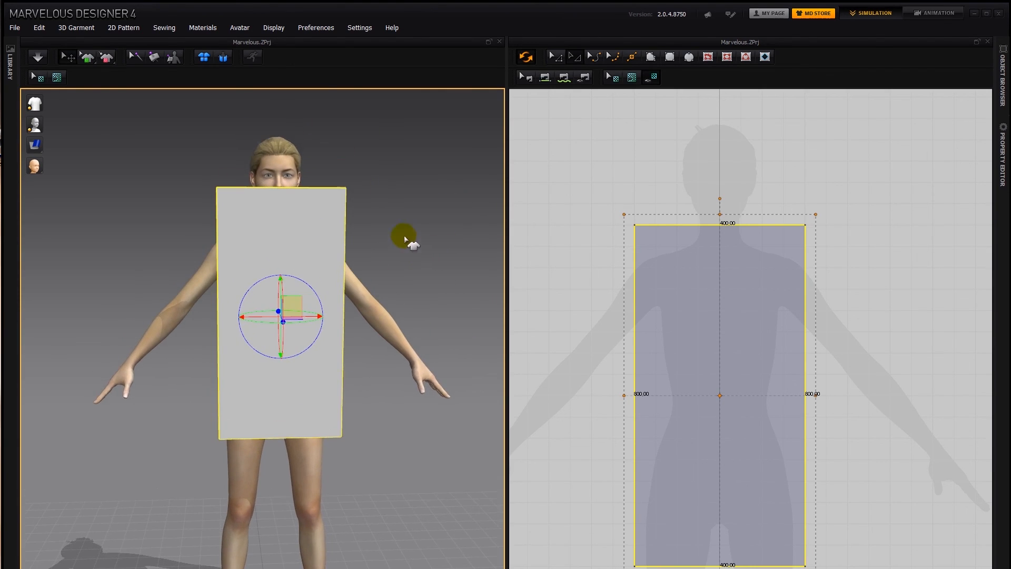
pyautogui.moveTo(395, 203)
pyautogui.mouseDown(button='right')
pyautogui.moveTo(210, 219)
pyautogui.moveTo(371, 218)
pyautogui.moveTo(387, 208)
pyautogui.mouseUp(button='right')
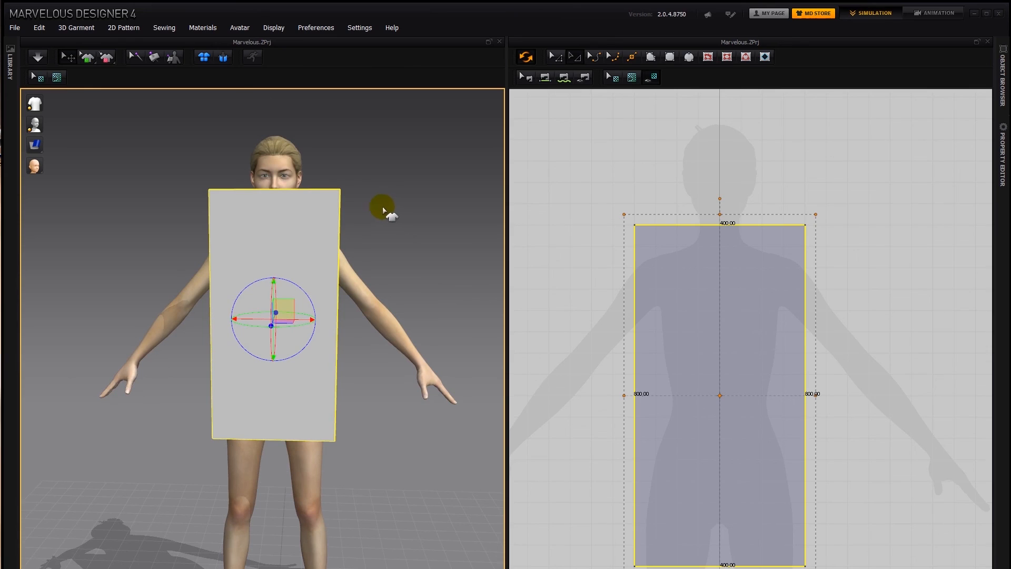